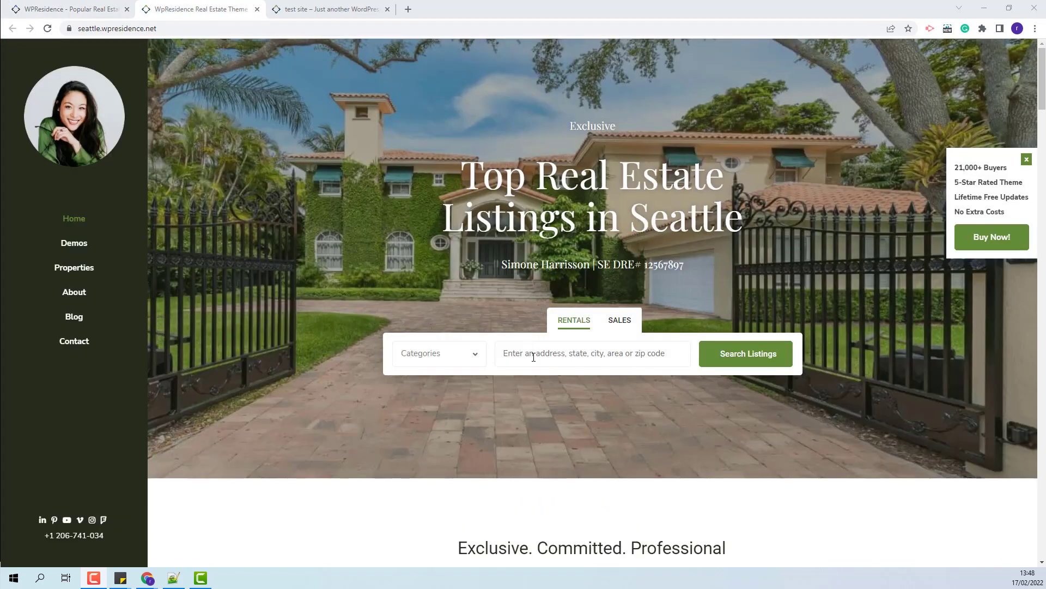
# Step: Open the Seattle demo's About us page from the About menu and scroll through it
pyautogui.moveTo(73, 292)
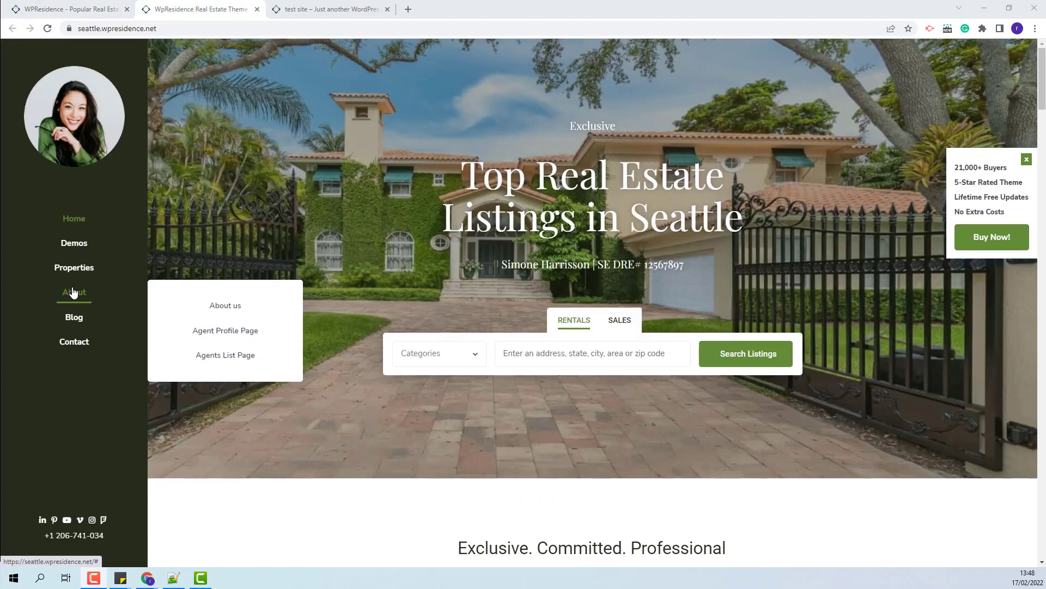
pyautogui.click(233, 306)
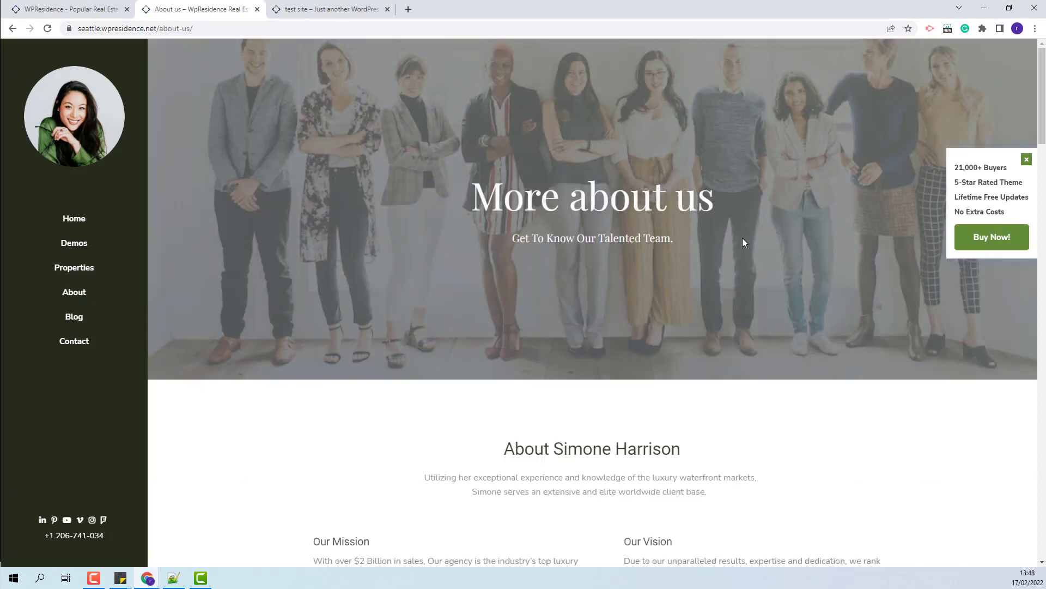
pyautogui.scroll(-4, 730, 245)
pyautogui.scroll(-15, 725, 259)
pyautogui.scroll(10, 728, 268)
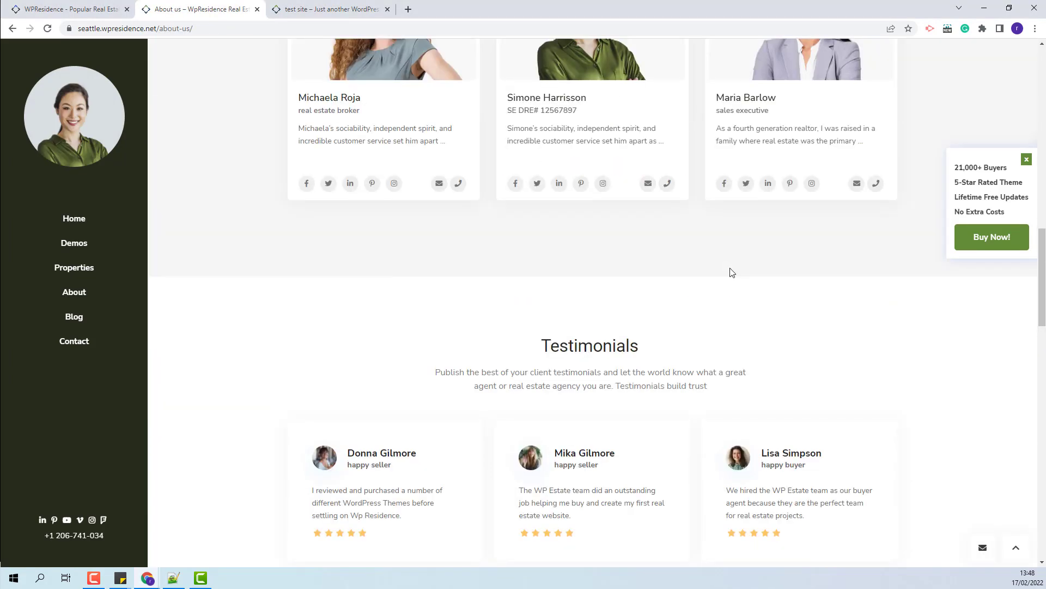
pyautogui.scroll(12, 731, 271)
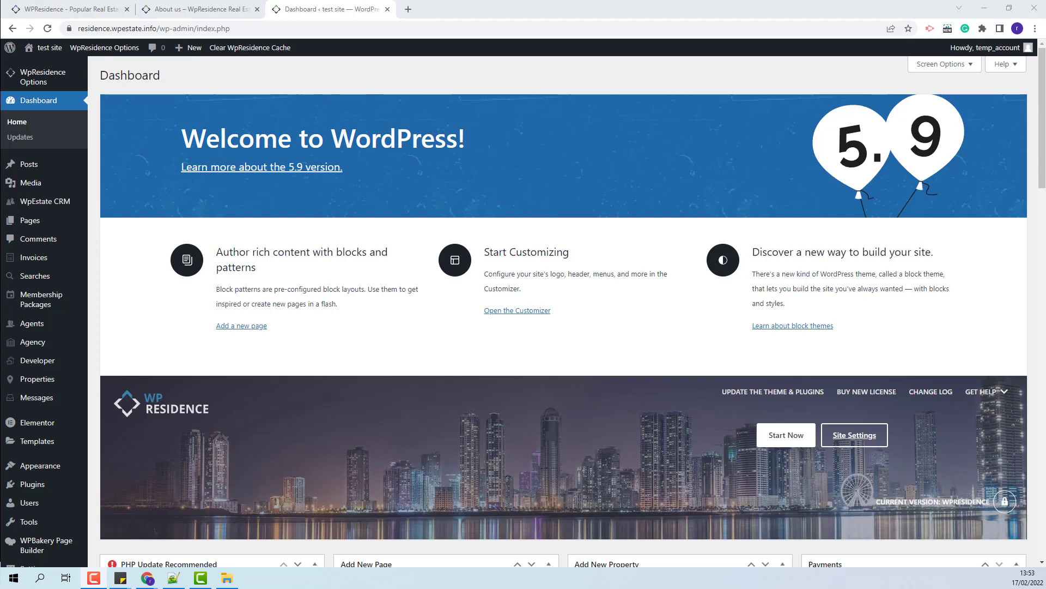
# Step: Extract the theme pack zip archive inside the WP Residence folder
pyautogui.click(986, 8)
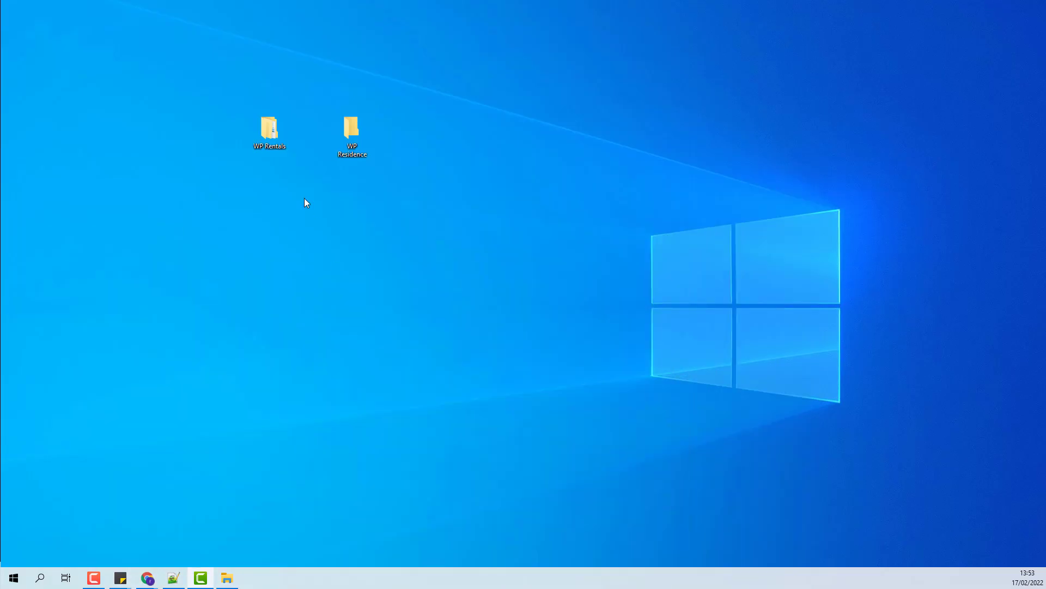
pyautogui.doubleClick(351, 129)
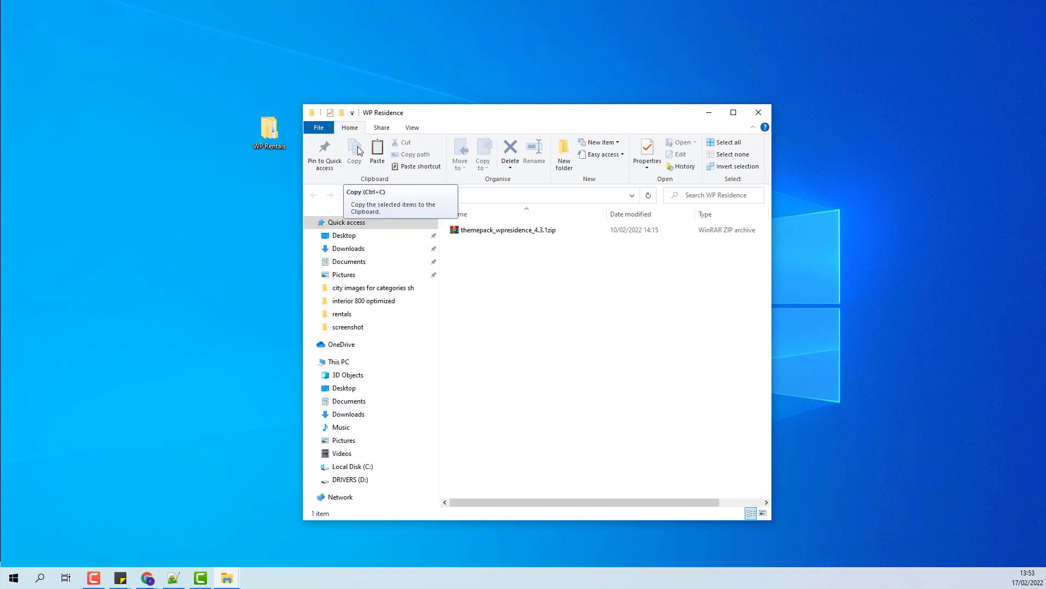
pyautogui.click(522, 231)
pyautogui.rightClick(521, 234)
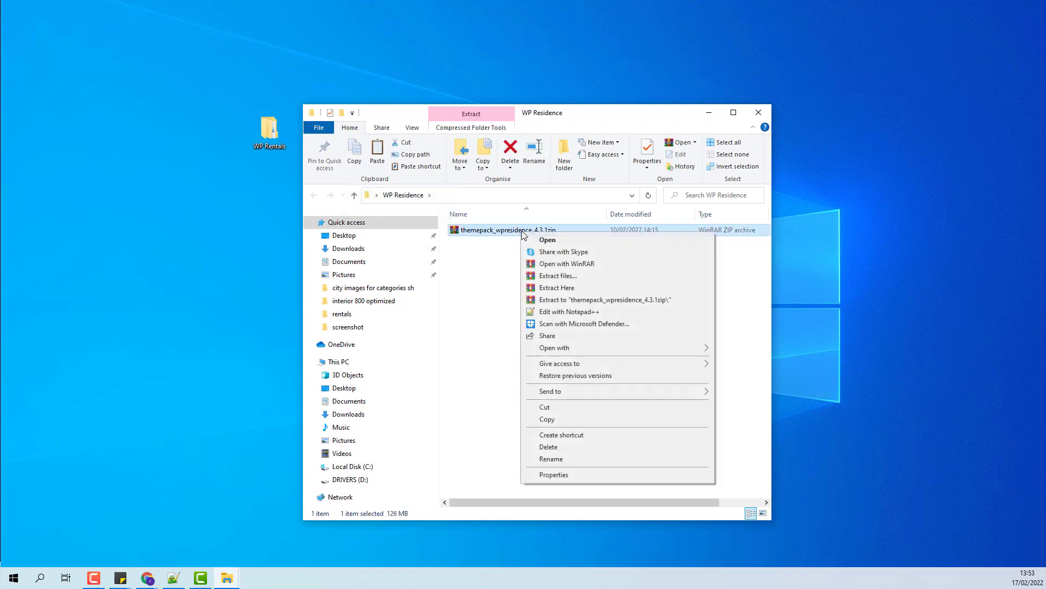
pyautogui.click(570, 288)
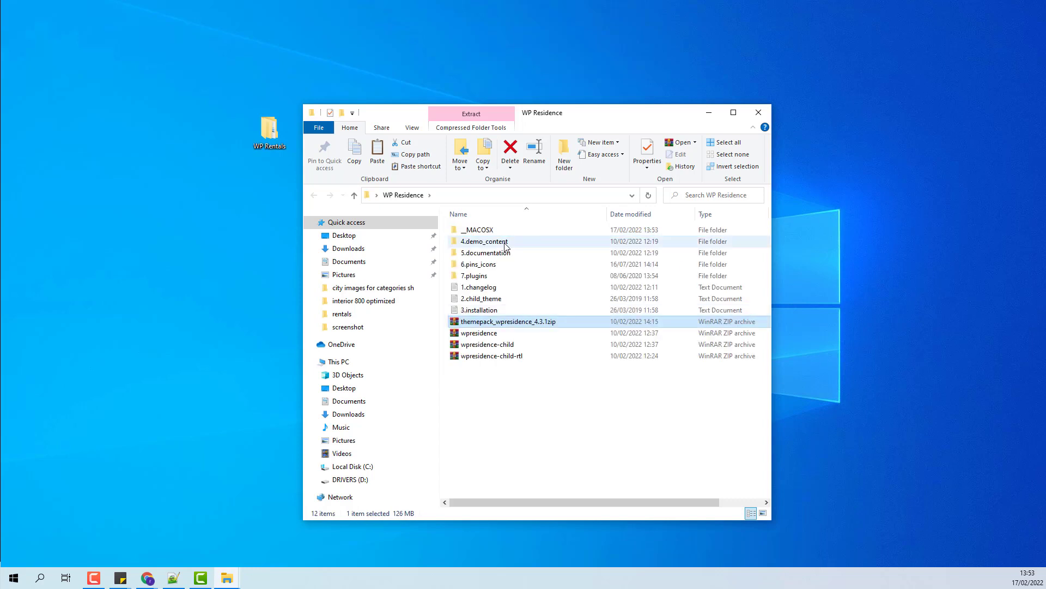
# Step: Find about_us_seattle in 4.demo_content > elementor page demo templates, then return to Chrome
pyautogui.doubleClick(505, 247)
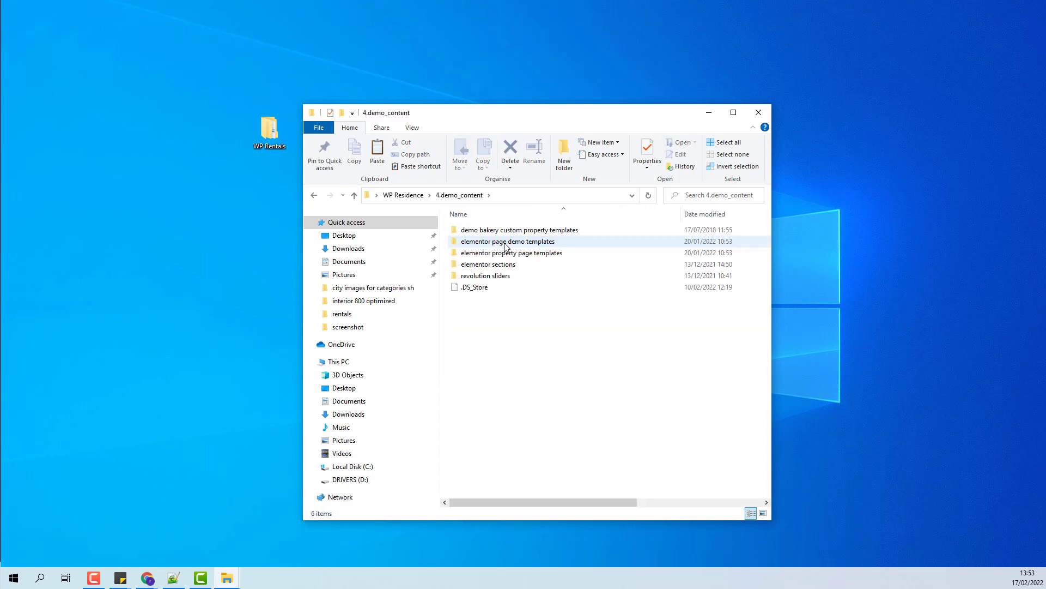
pyautogui.click(493, 242)
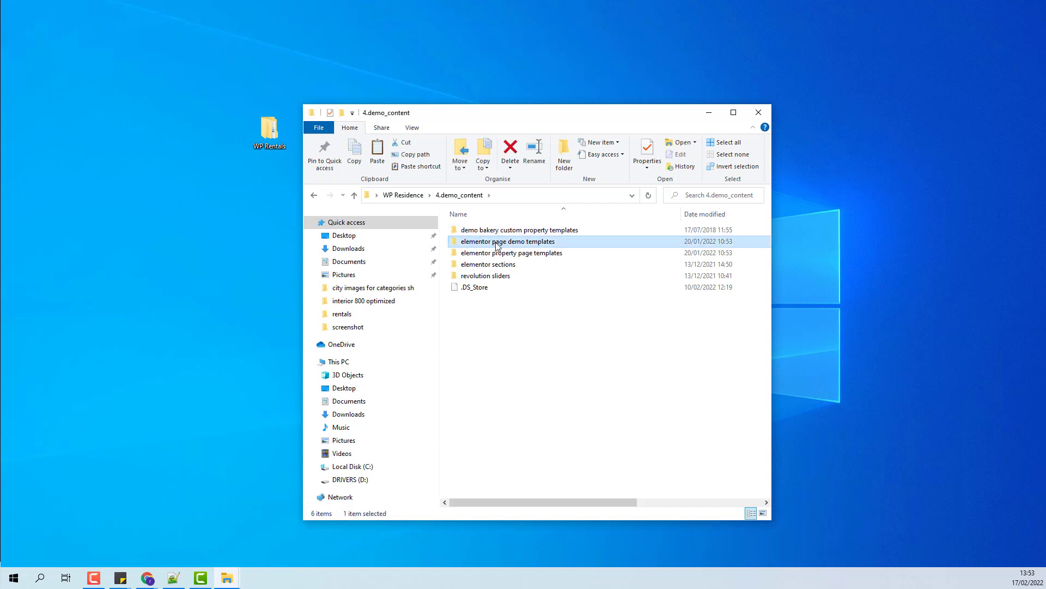
pyautogui.doubleClick(537, 247)
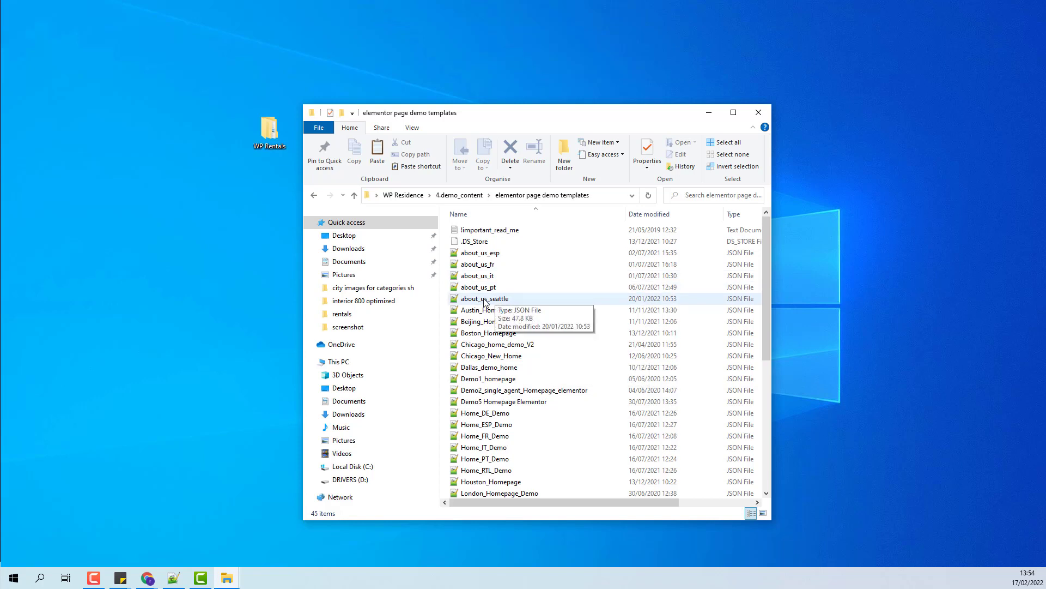
pyautogui.click(497, 301)
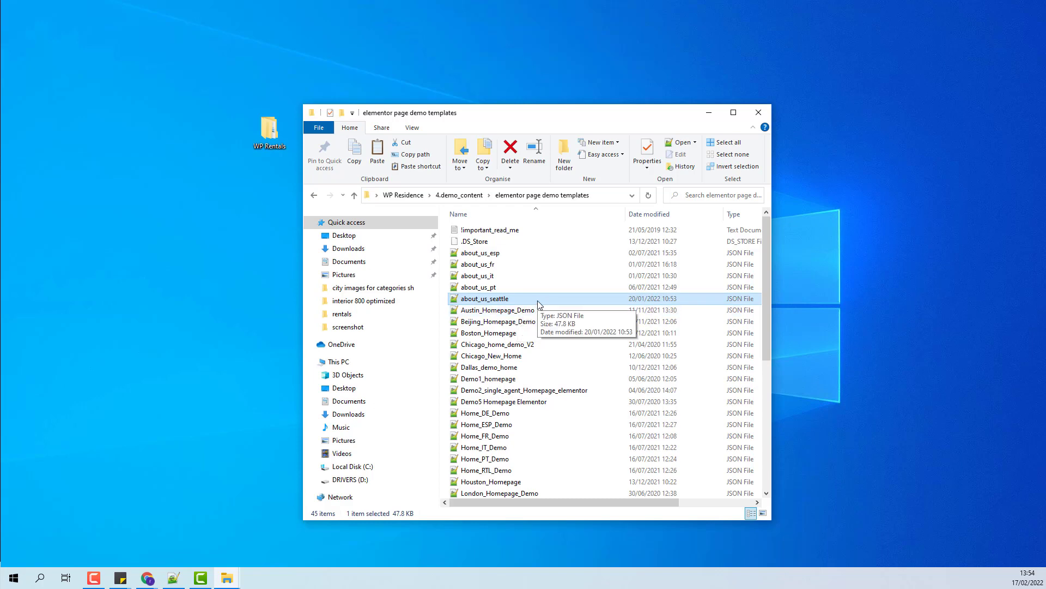
pyautogui.hotkey('alt', 'Tab')
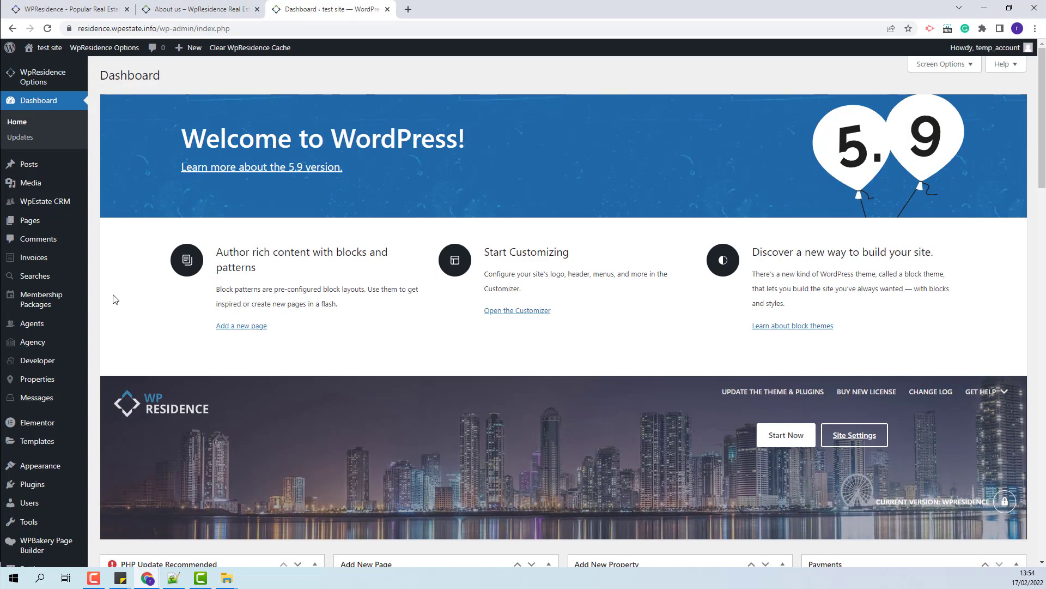
# Step: Import about_us_seattle.json through Saved Templates > Import Templates as the Seattle About Us Template
pyautogui.scroll(-1, 115, 311)
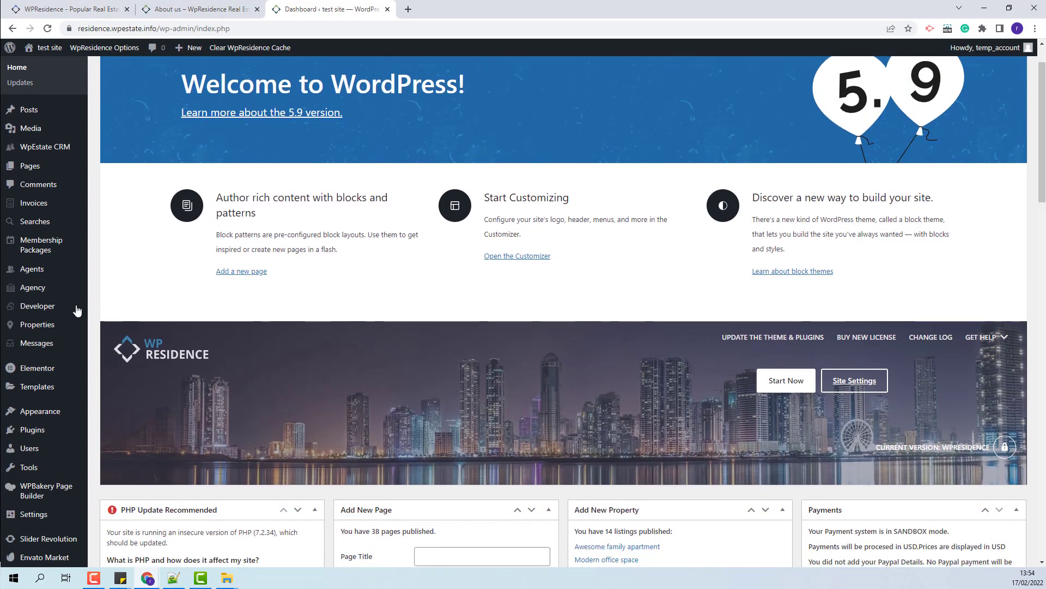
pyautogui.click(42, 391)
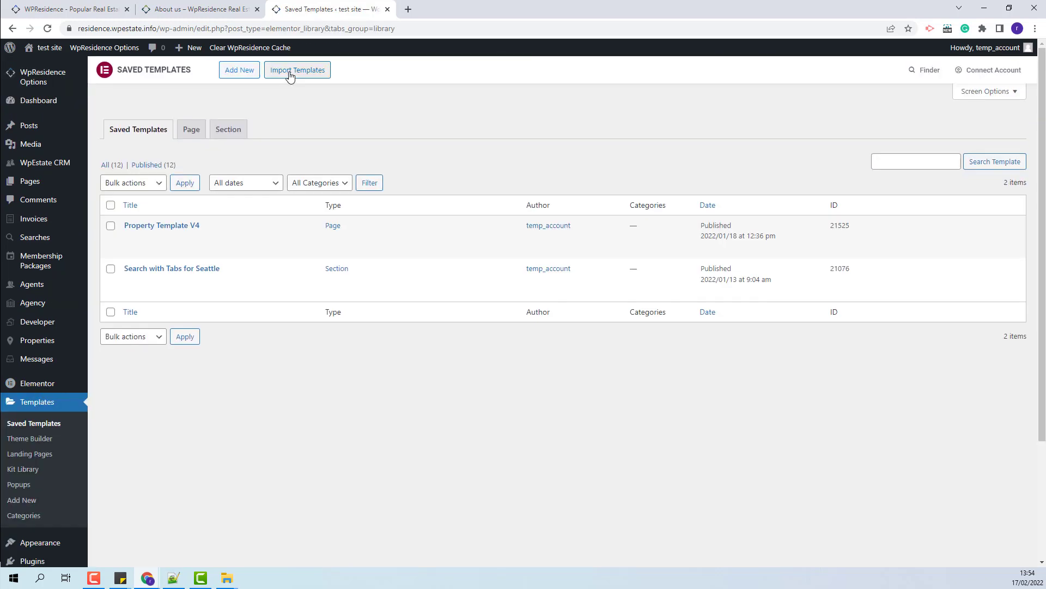
pyautogui.click(290, 75)
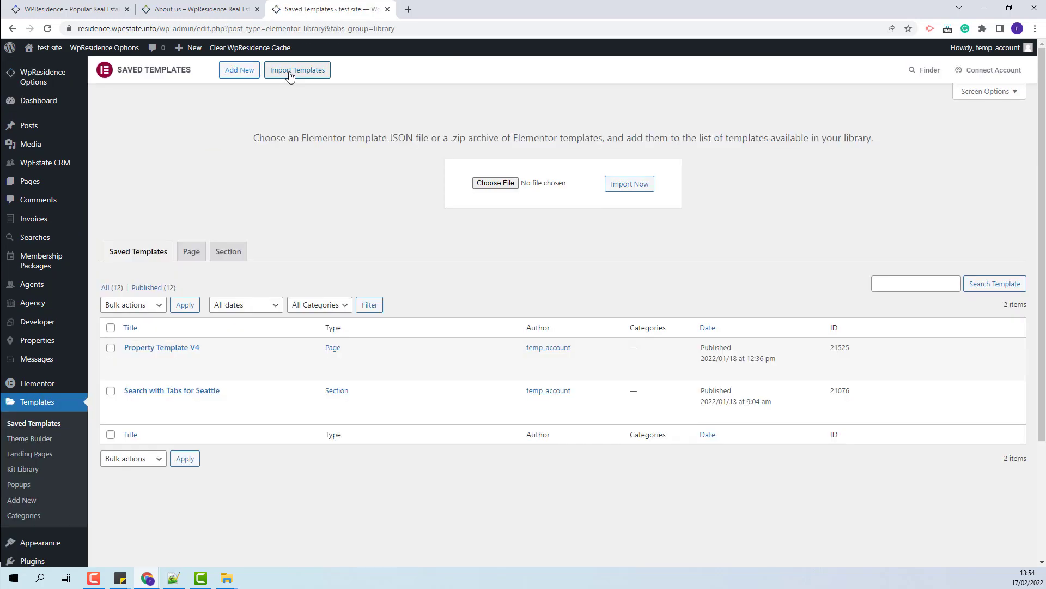
pyautogui.click(495, 184)
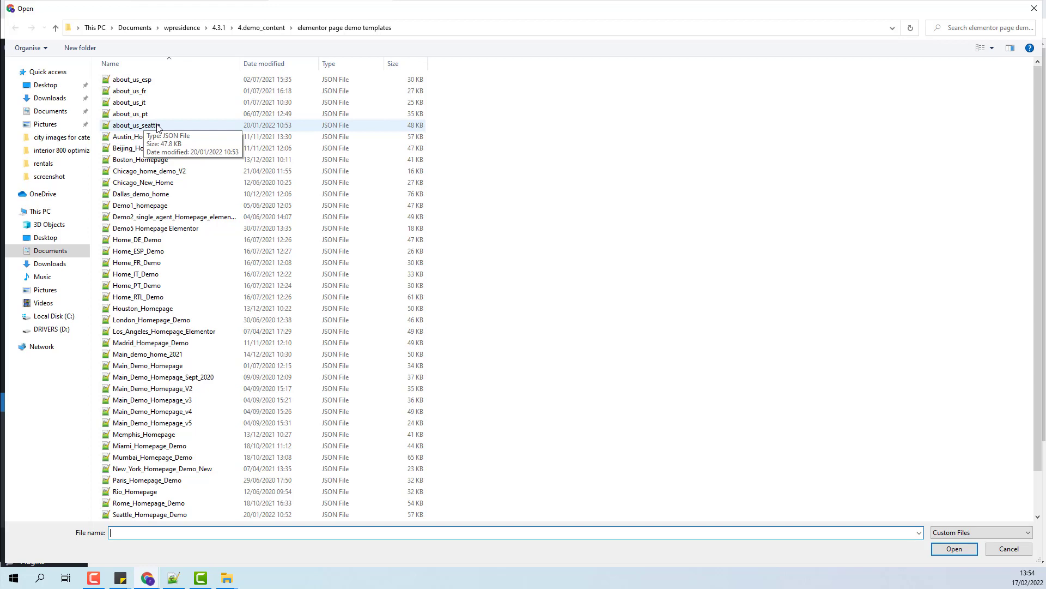
pyautogui.click(157, 125)
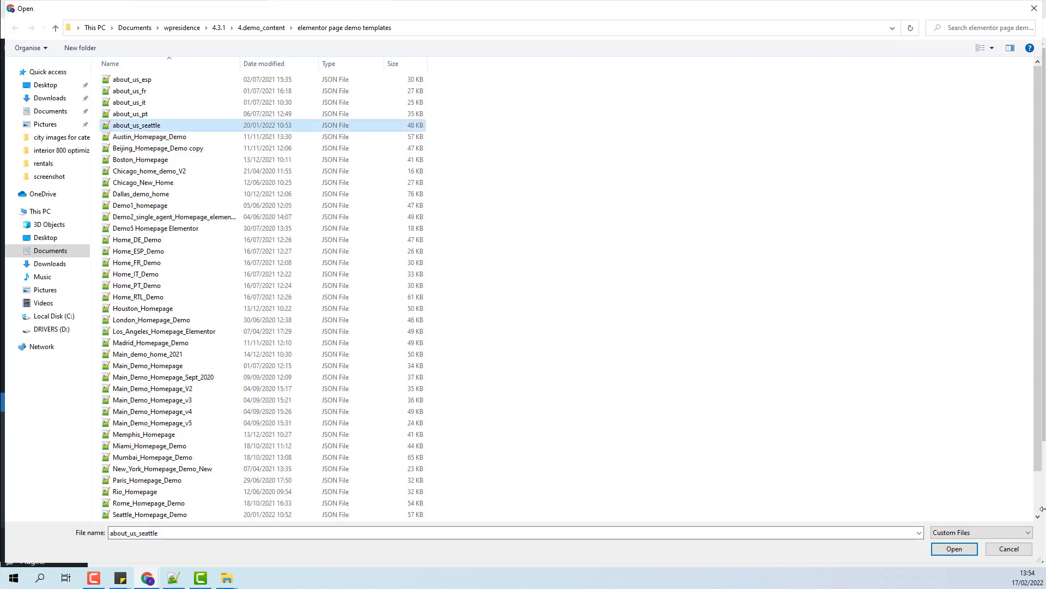
pyautogui.click(954, 548)
pyautogui.click(633, 186)
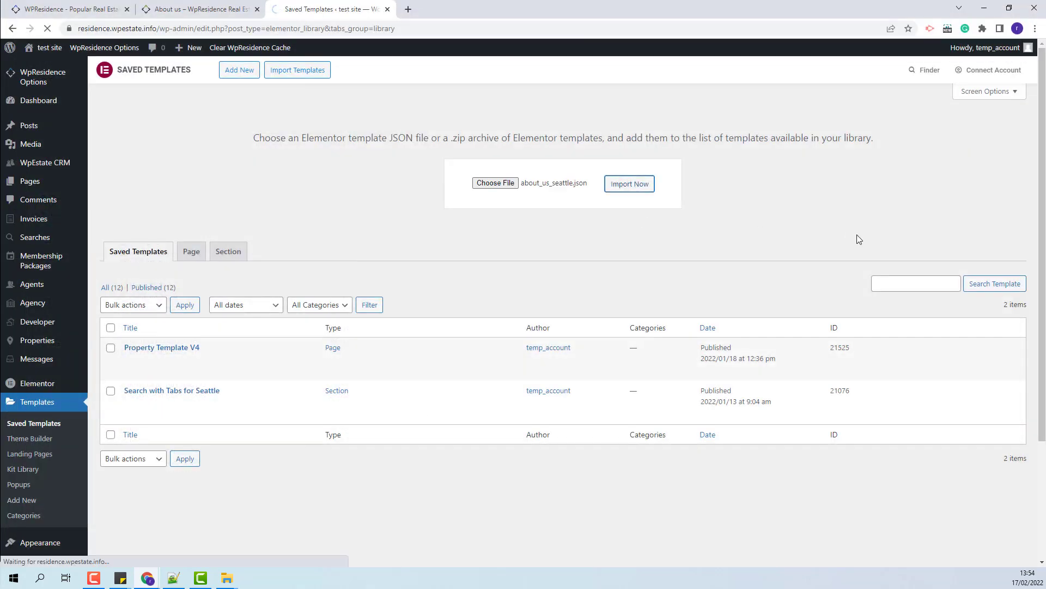
pyautogui.moveTo(127, 231)
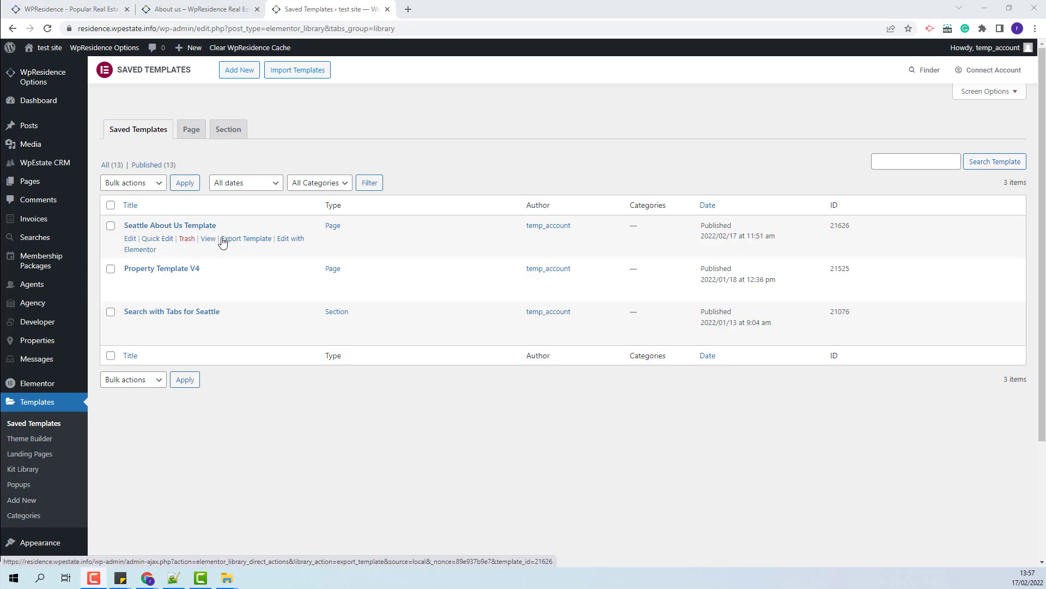
pyautogui.moveTo(32, 182)
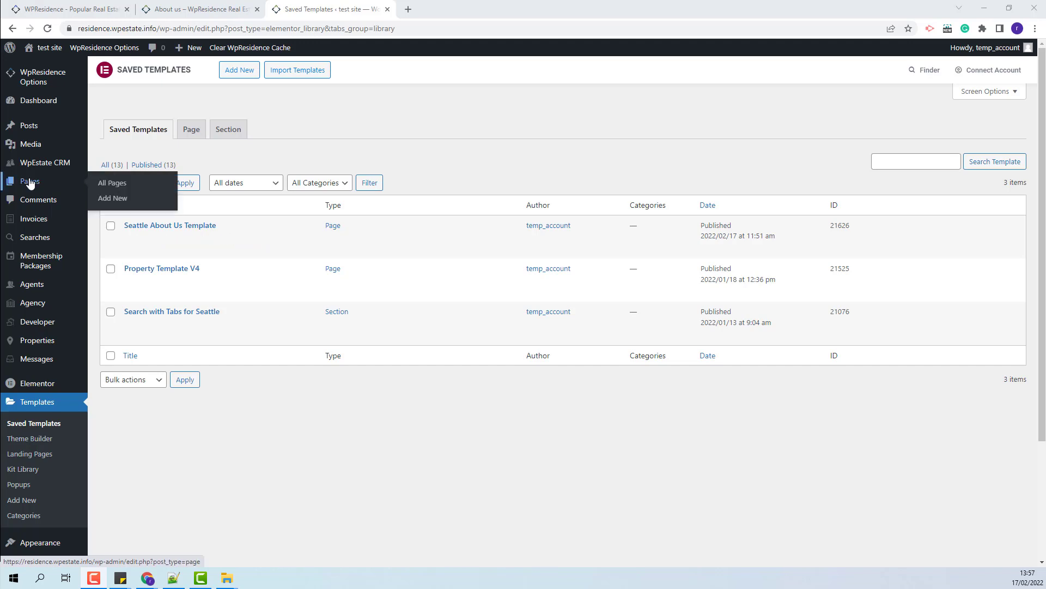
# Step: Create an 'About Us' page with no header, no sidebar and Advanced Search turned off
pyautogui.click(109, 200)
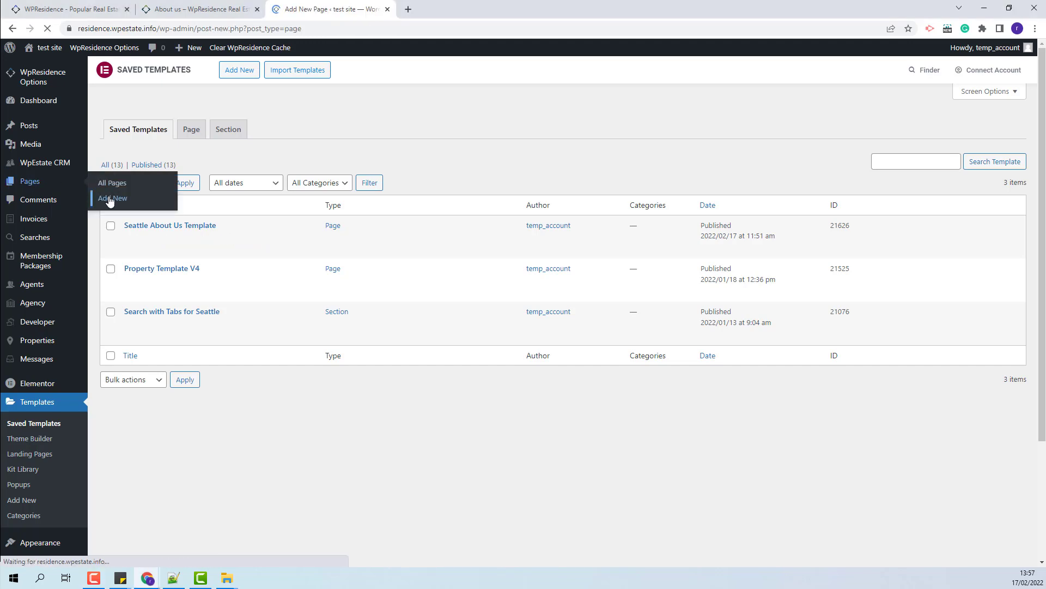
pyautogui.write('Ab')
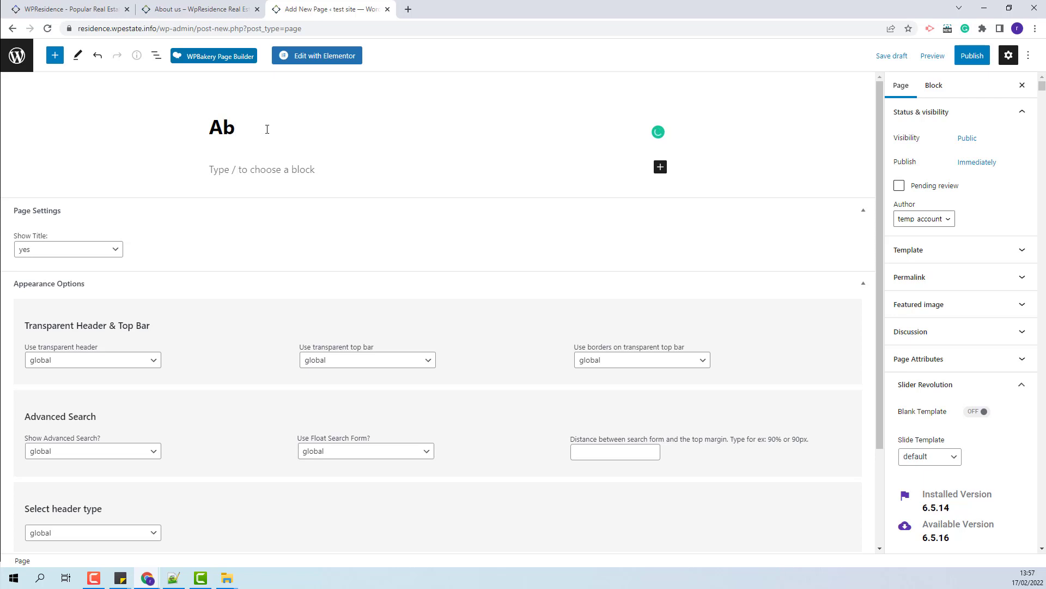
pyautogui.write('out Us')
pyautogui.scroll(-2, 305, 234)
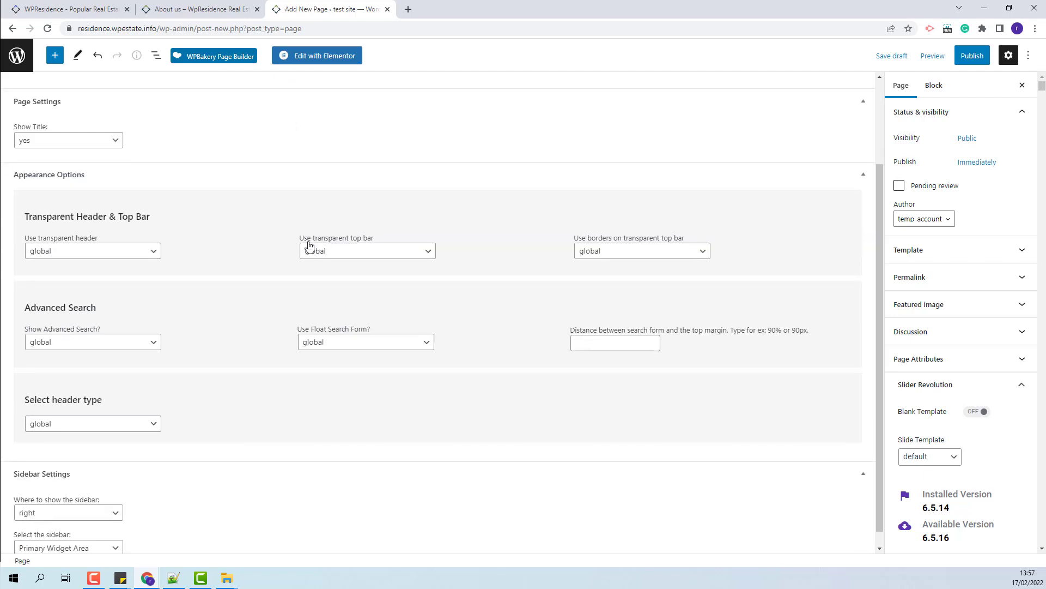
pyautogui.click(82, 423)
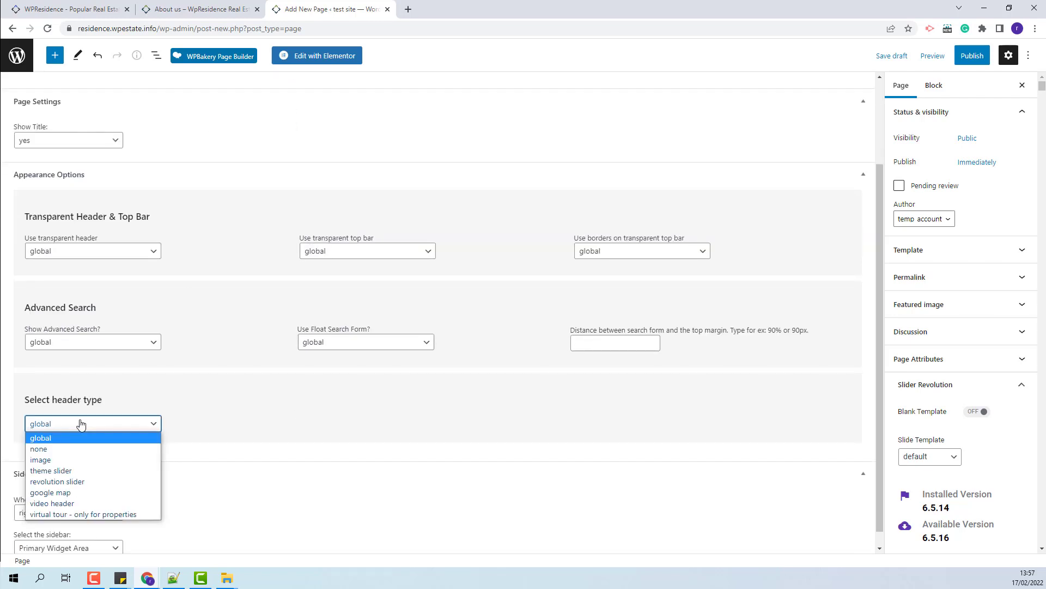
pyautogui.click(37, 451)
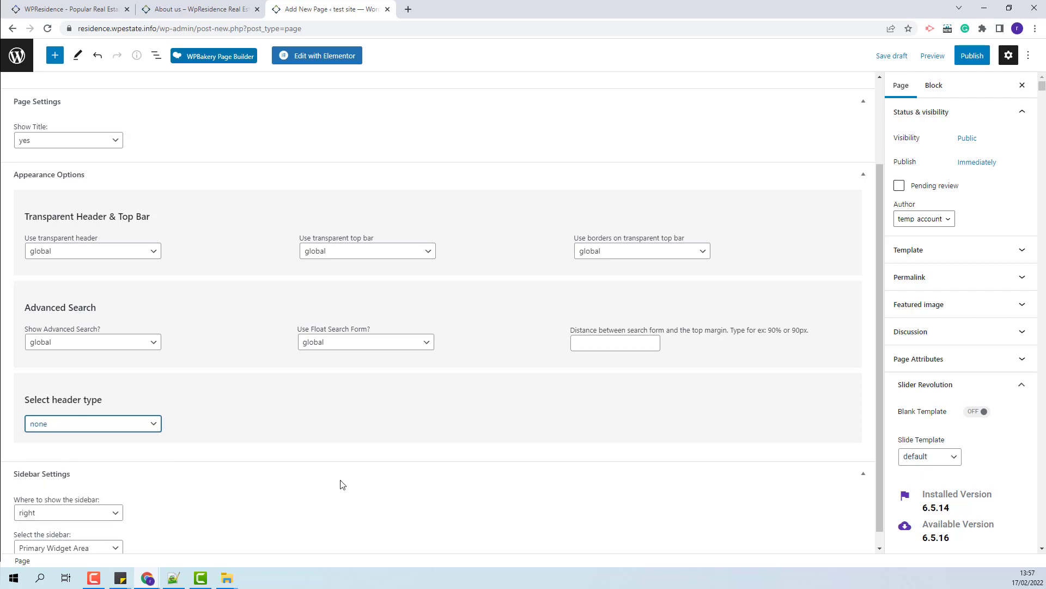
pyautogui.click(61, 513)
pyautogui.click(56, 549)
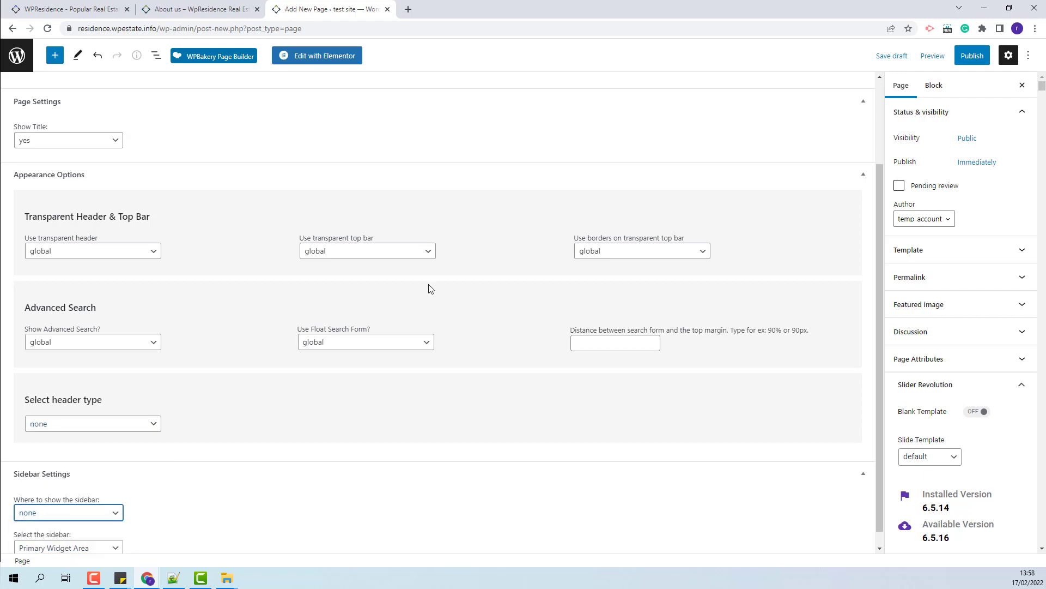
pyautogui.click(58, 343)
pyautogui.click(41, 380)
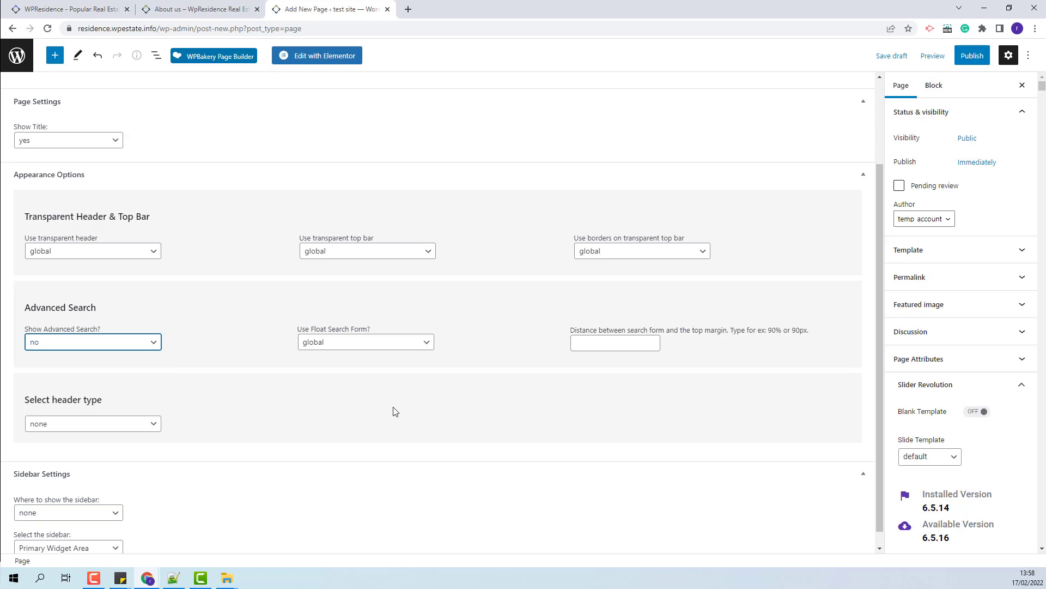
# Step: Set Show Title to no and publish the About Us page
pyautogui.click(54, 141)
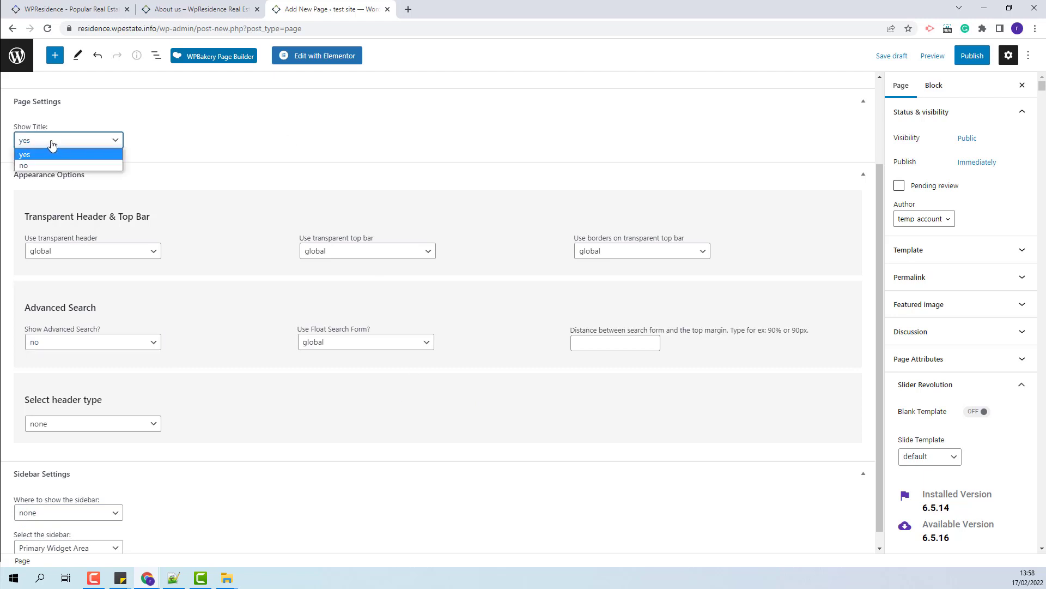
pyautogui.click(24, 166)
pyautogui.scroll(2, 586, 341)
pyautogui.click(972, 55)
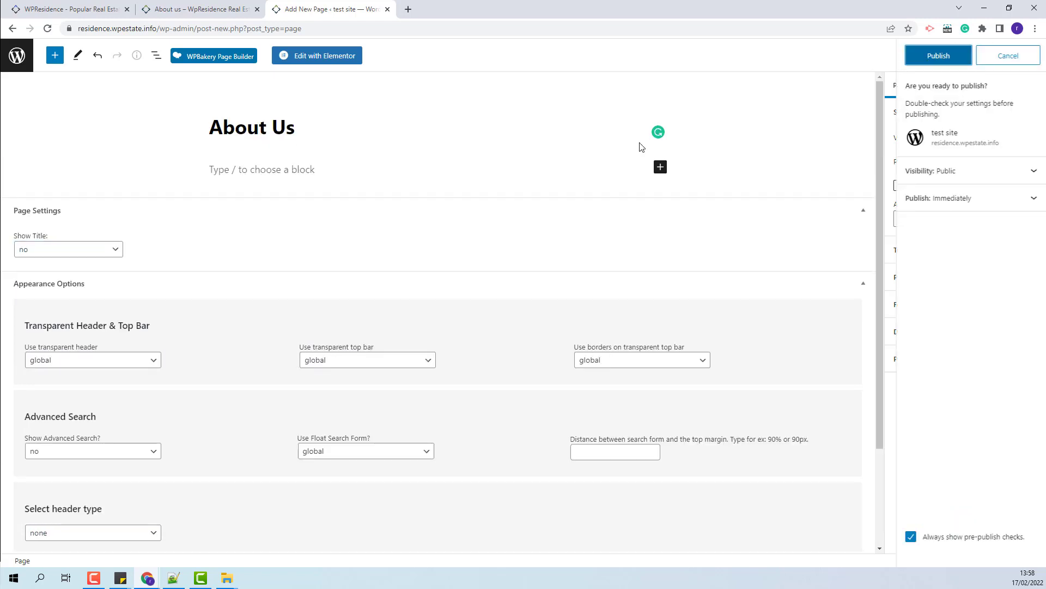
pyautogui.click(938, 55)
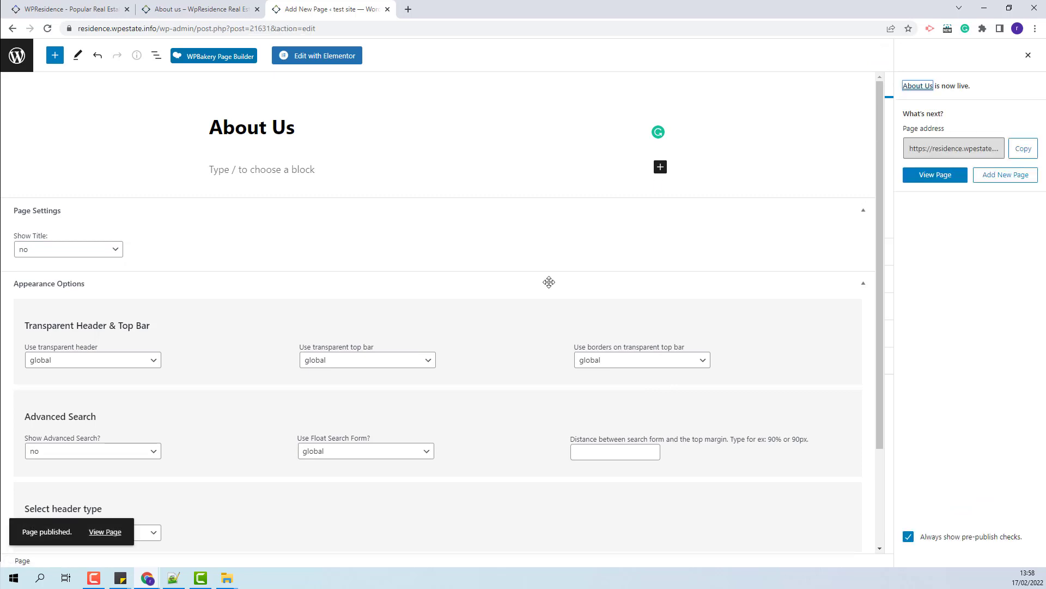
# Step: In Elementor, insert Seattle About Us Template from My Templates, review the page, and update it
pyautogui.click(328, 59)
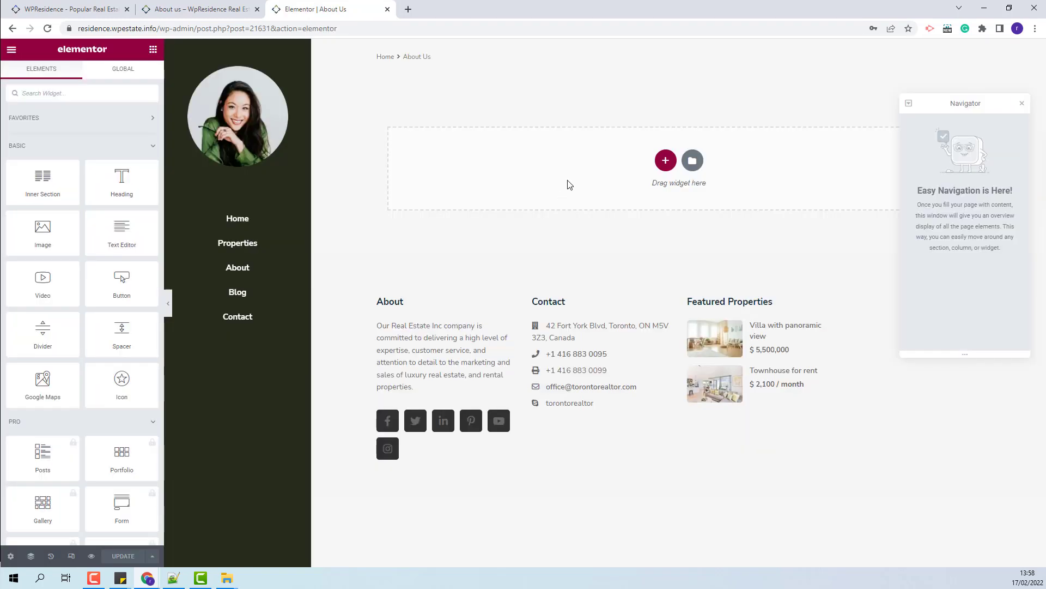
pyautogui.click(693, 162)
pyautogui.click(568, 103)
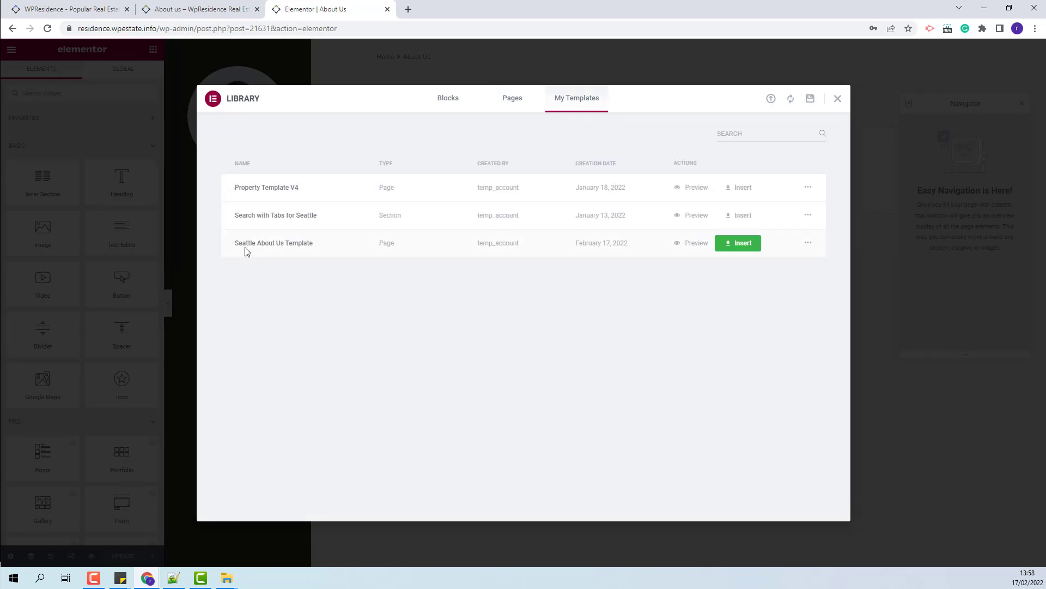
pyautogui.click(740, 246)
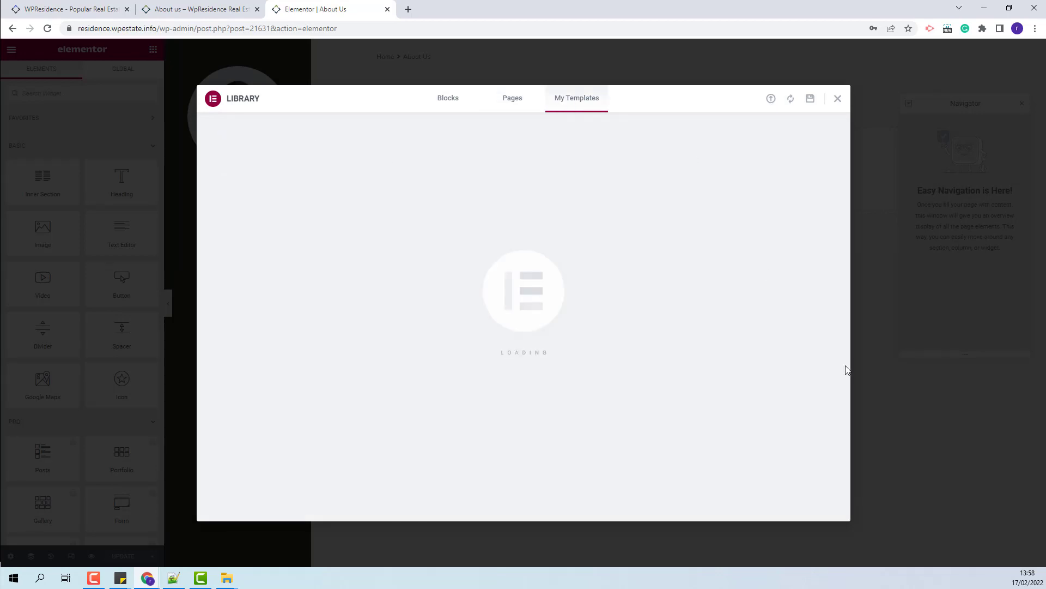
pyautogui.scroll(-7, 783, 244)
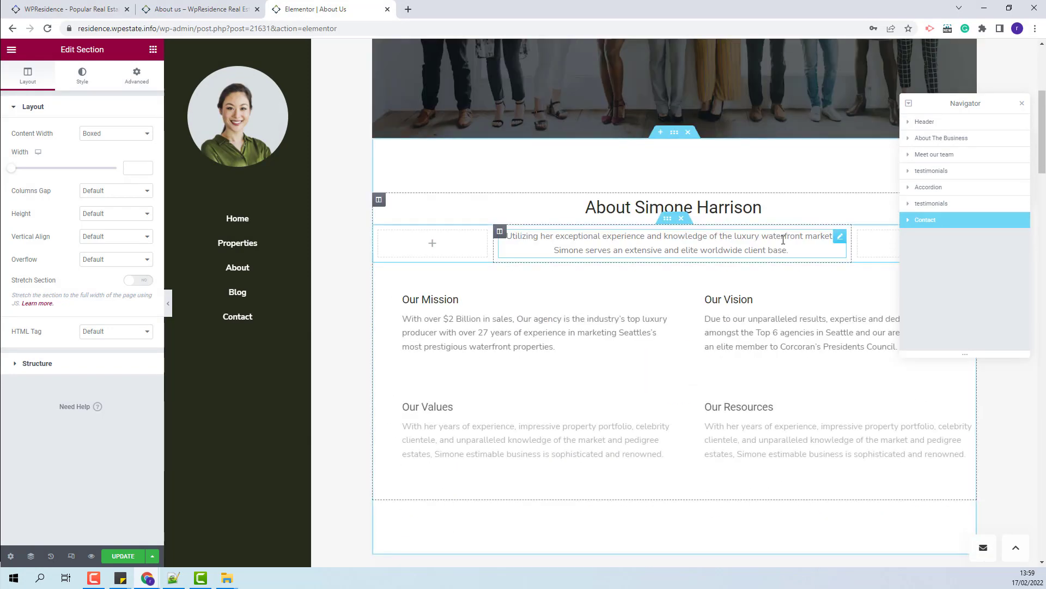
pyautogui.scroll(-12, 783, 243)
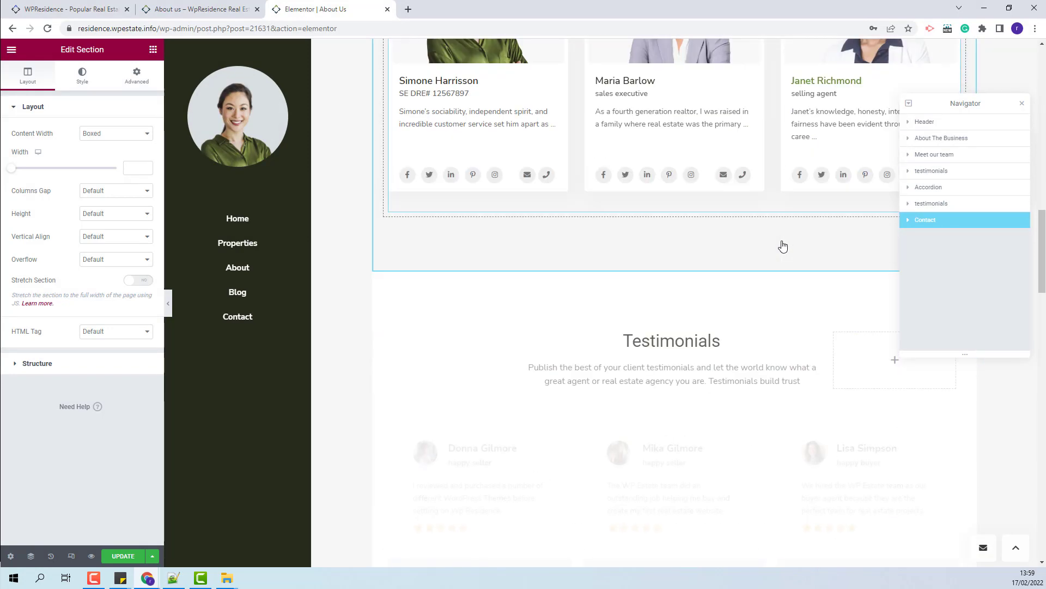
pyautogui.scroll(-15, 783, 245)
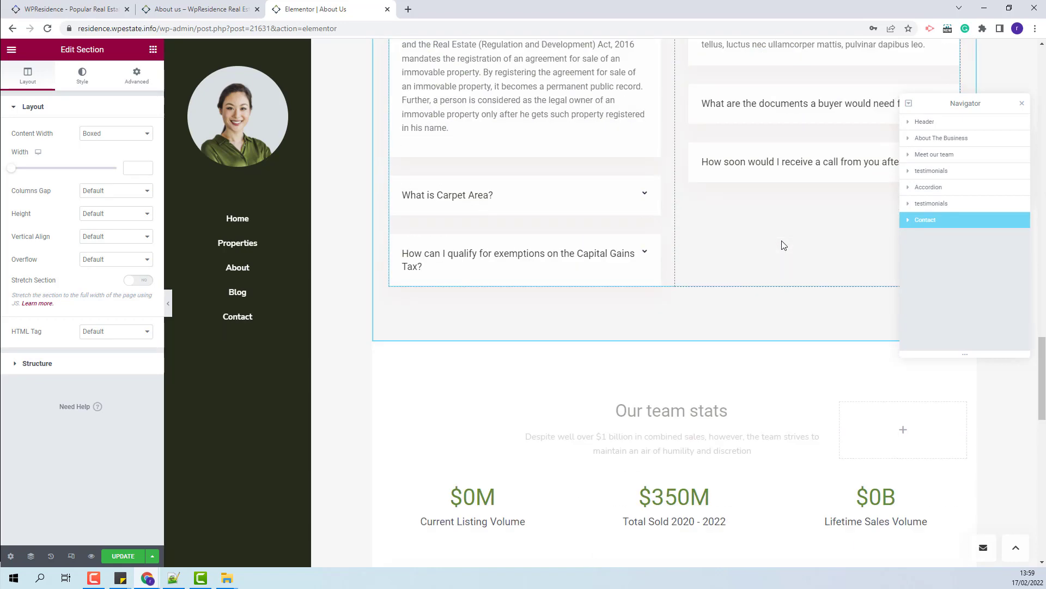
pyautogui.scroll(-11, 783, 245)
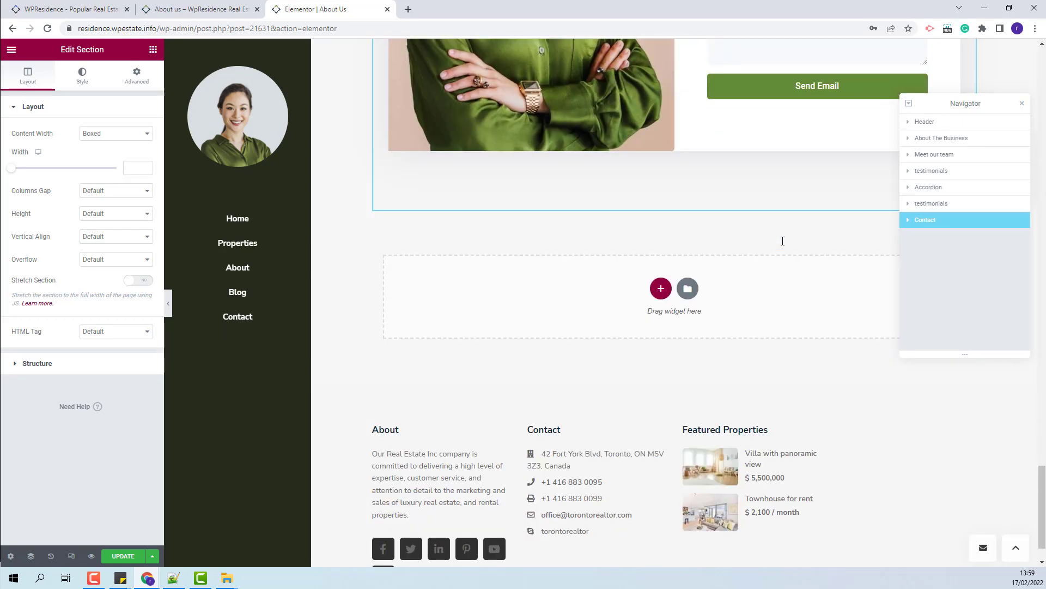
pyautogui.click(123, 555)
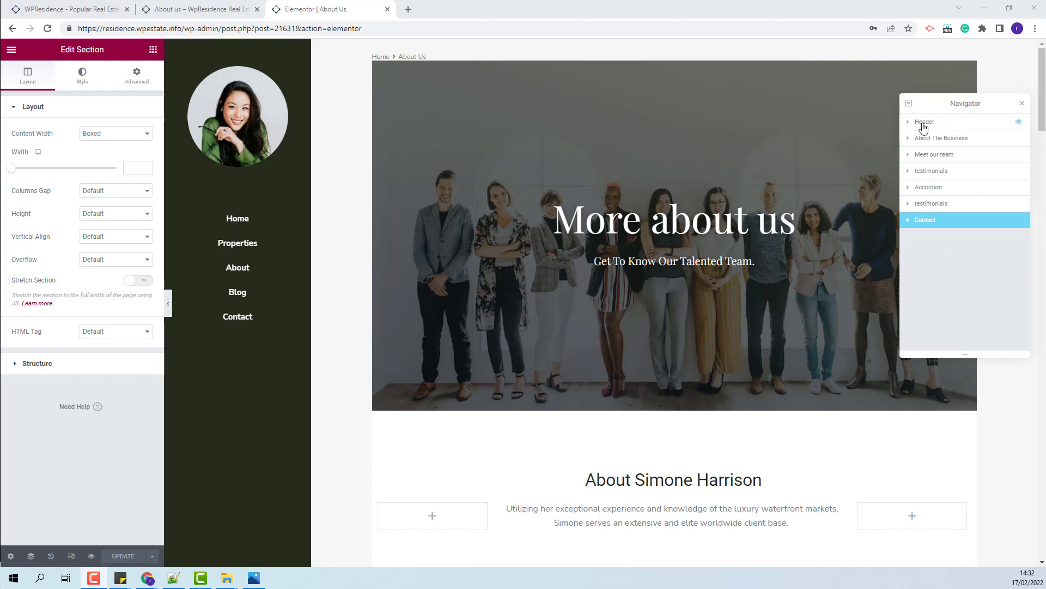
pyautogui.click(923, 126)
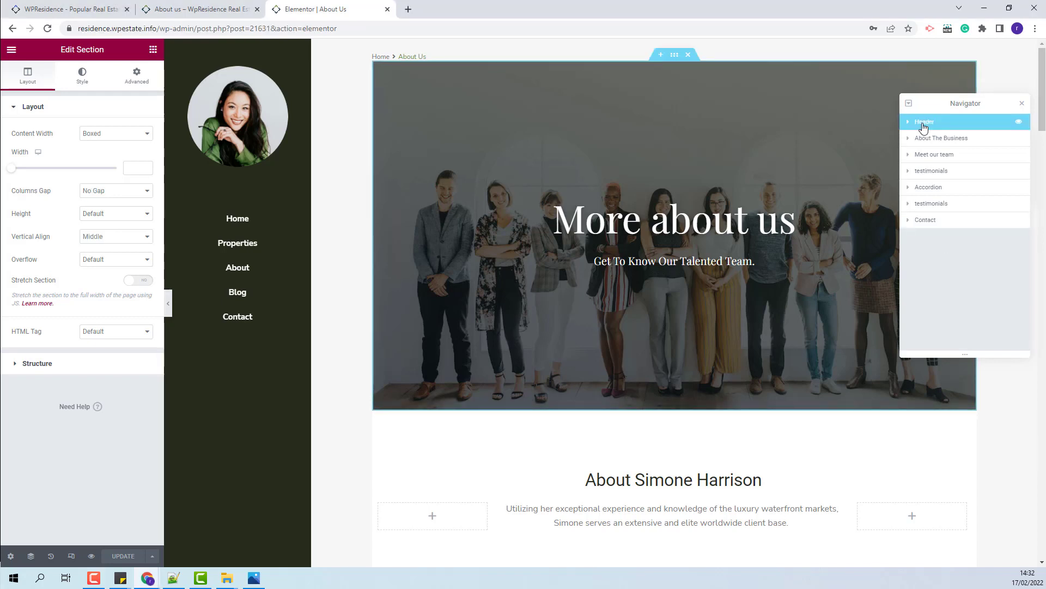
pyautogui.click(931, 139)
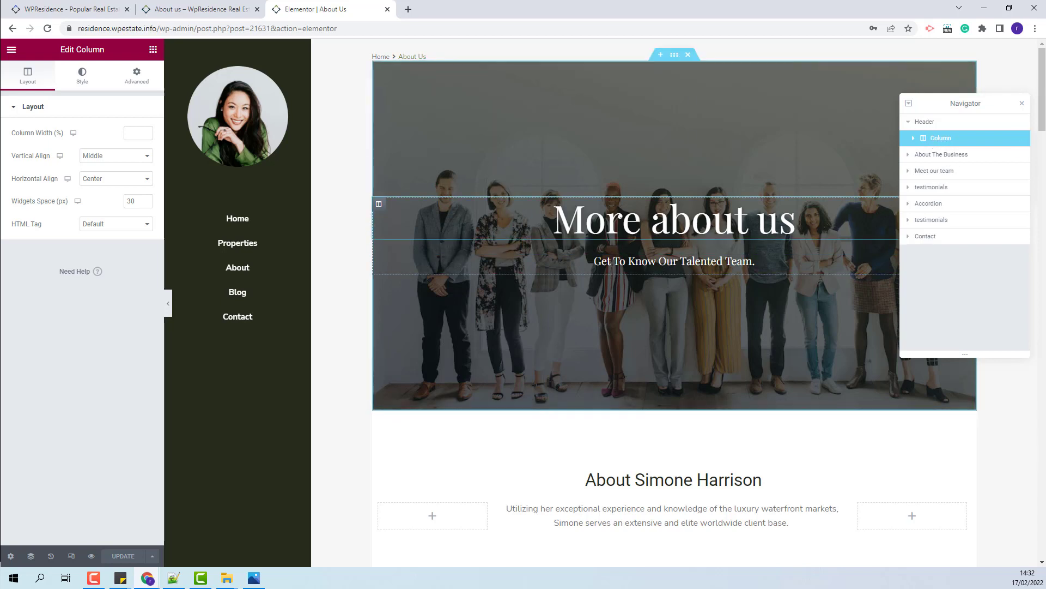
pyautogui.click(674, 220)
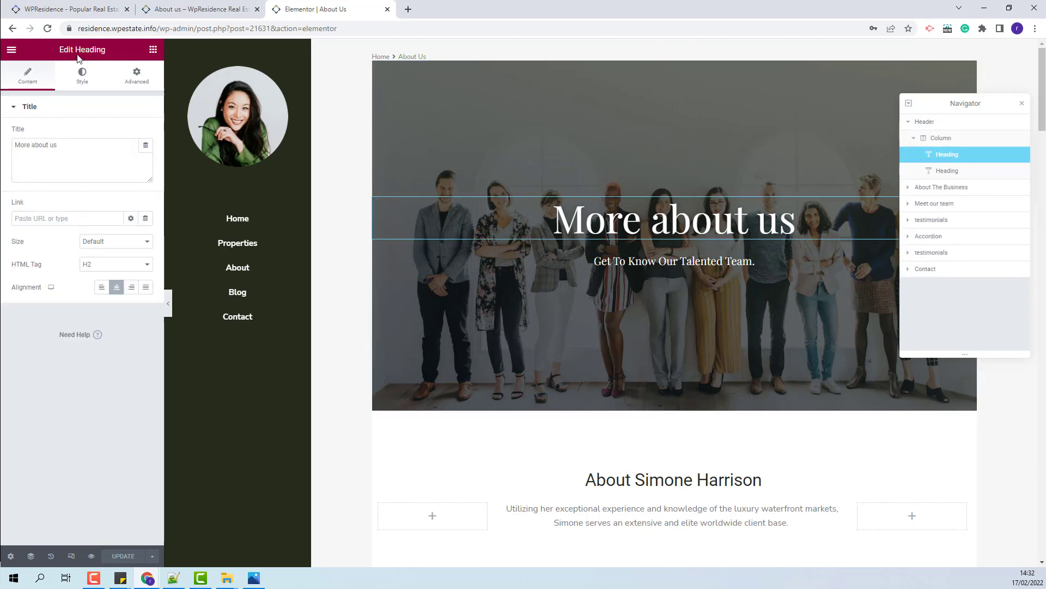
pyautogui.moveTo(64, 145); pyautogui.dragTo(6, 146)
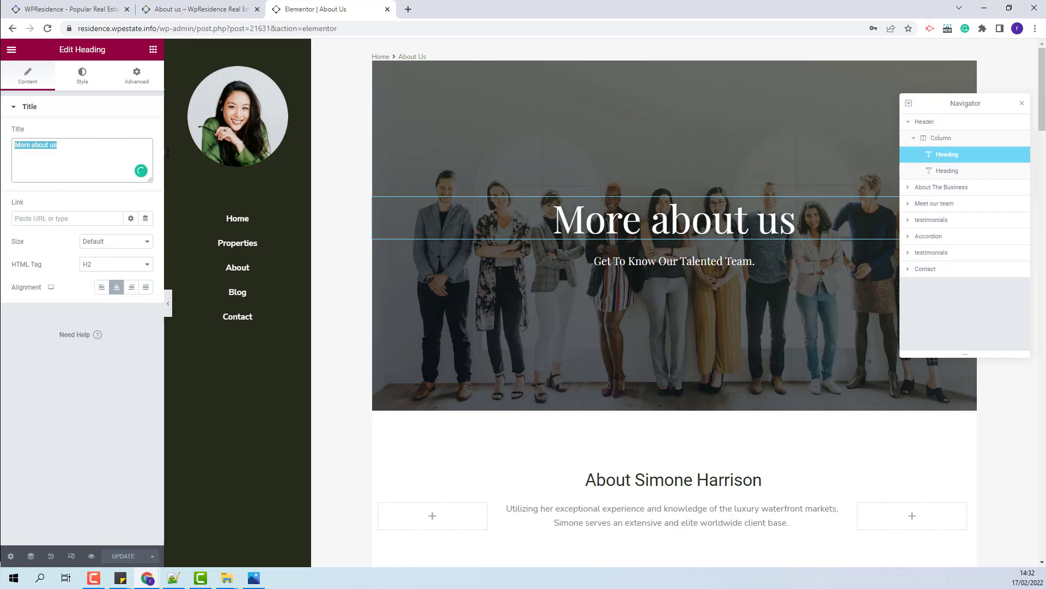
pyautogui.click(826, 270)
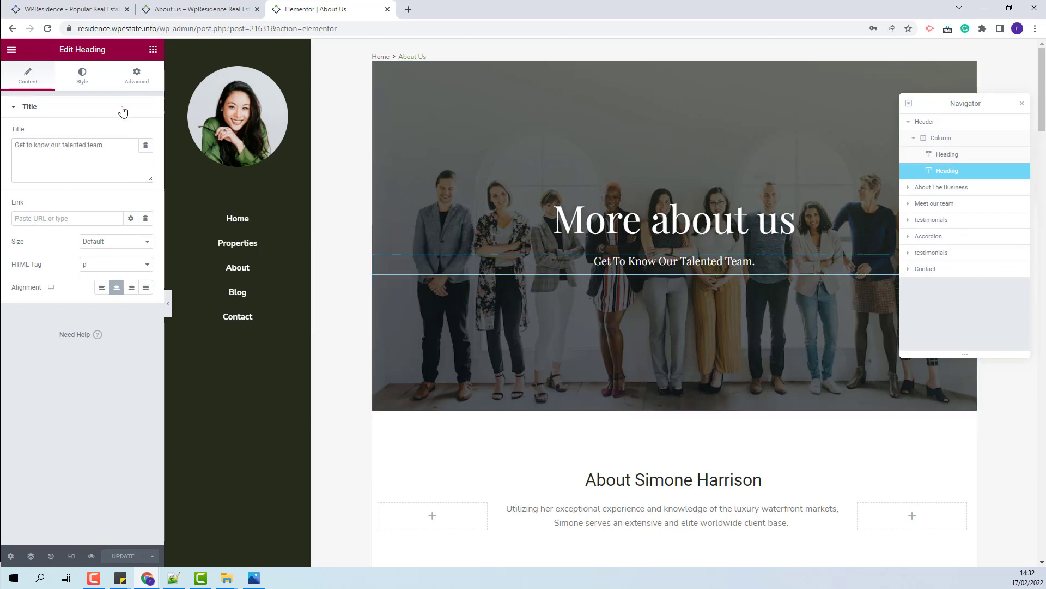
pyautogui.click(945, 122)
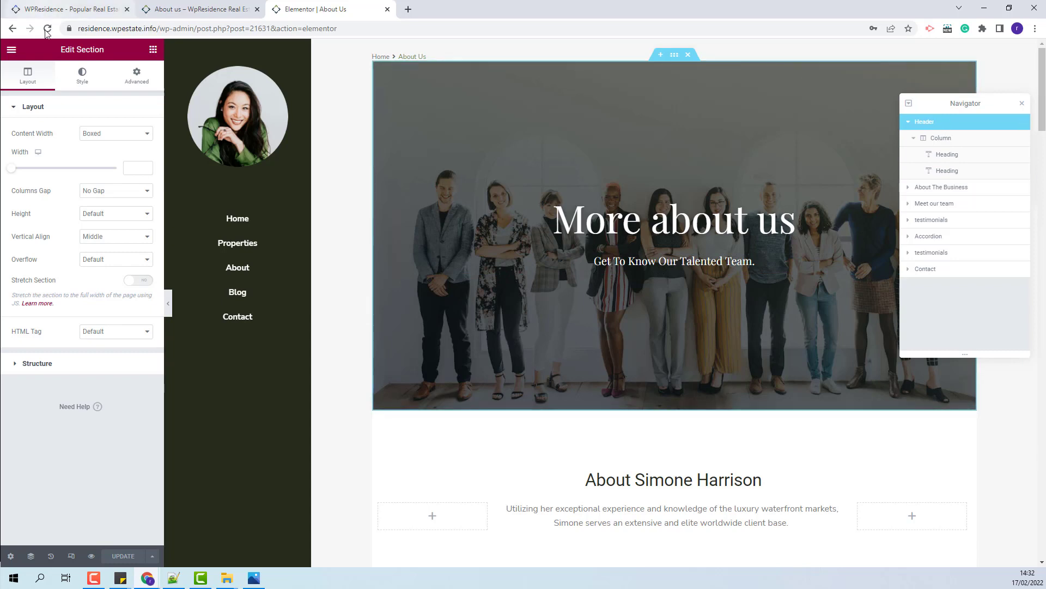
# Step: Set the hero section's Content Width to Full Width and turn Stretch Section on
pyautogui.click(79, 79)
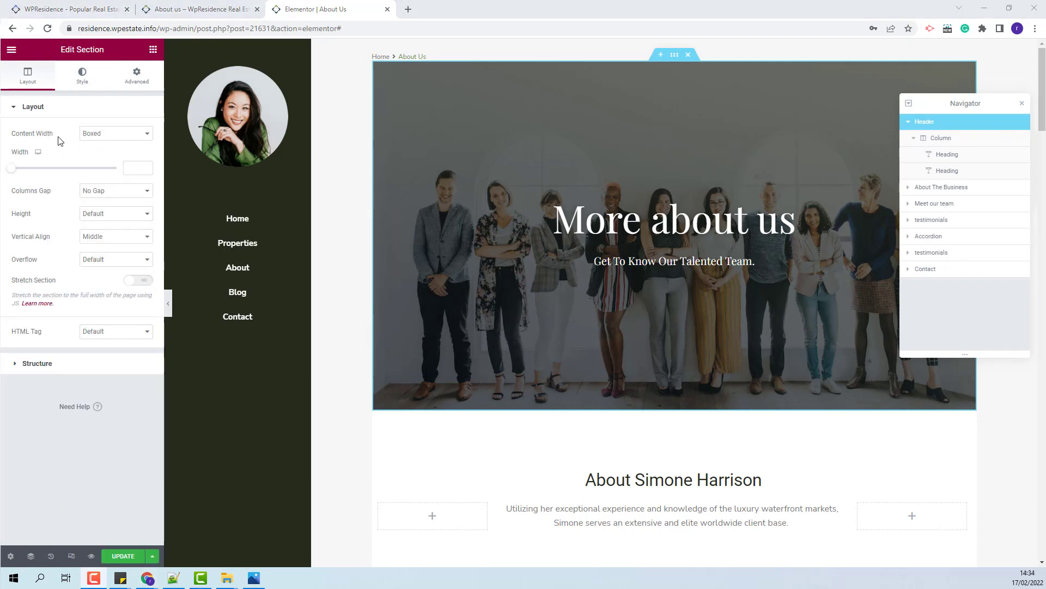
pyautogui.click(102, 136)
pyautogui.click(105, 148)
pyautogui.click(136, 249)
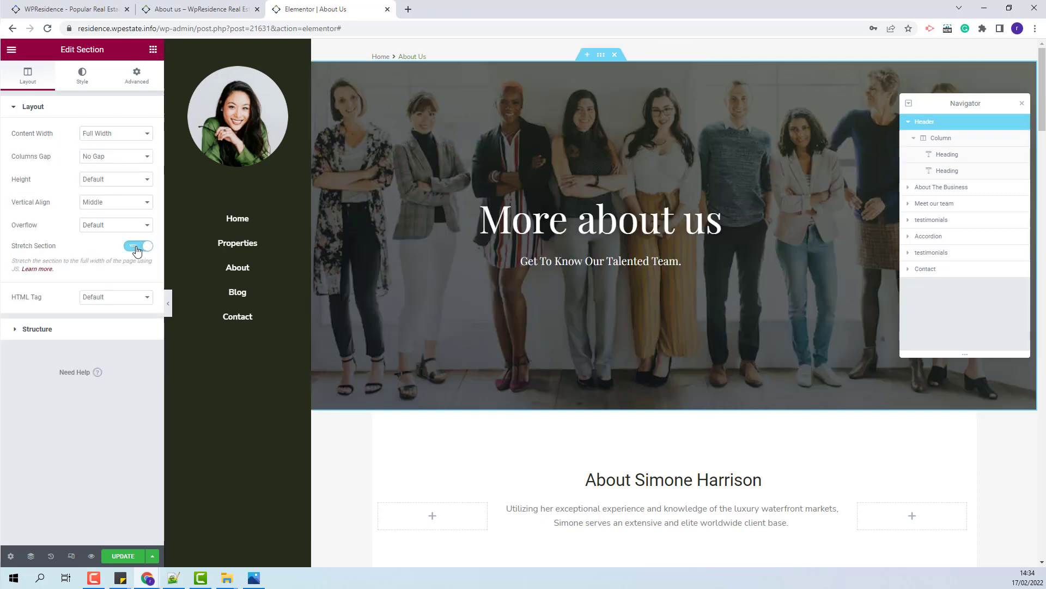
pyautogui.click(953, 191)
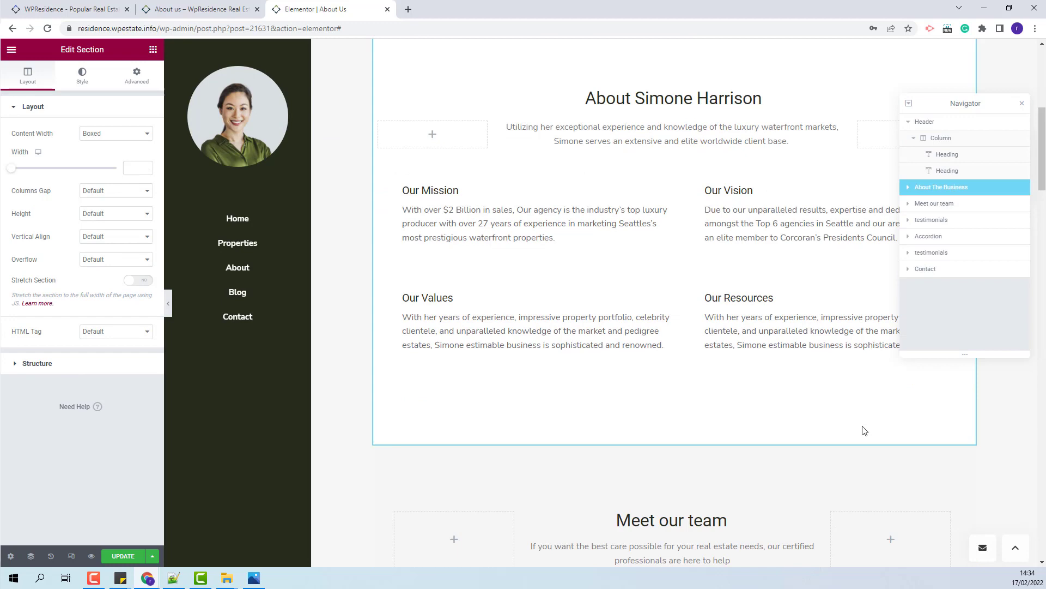
# Step: Inspect About The Business: its heading and the Our Values and Our Resources paragraphs
pyautogui.click(908, 187)
pyautogui.click(587, 211)
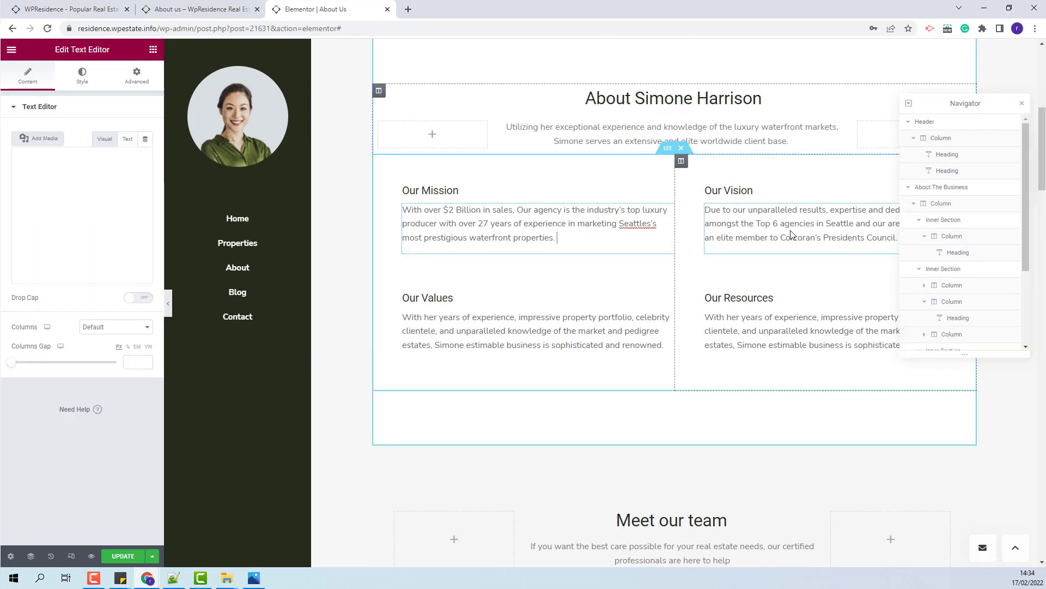
pyautogui.click(664, 344)
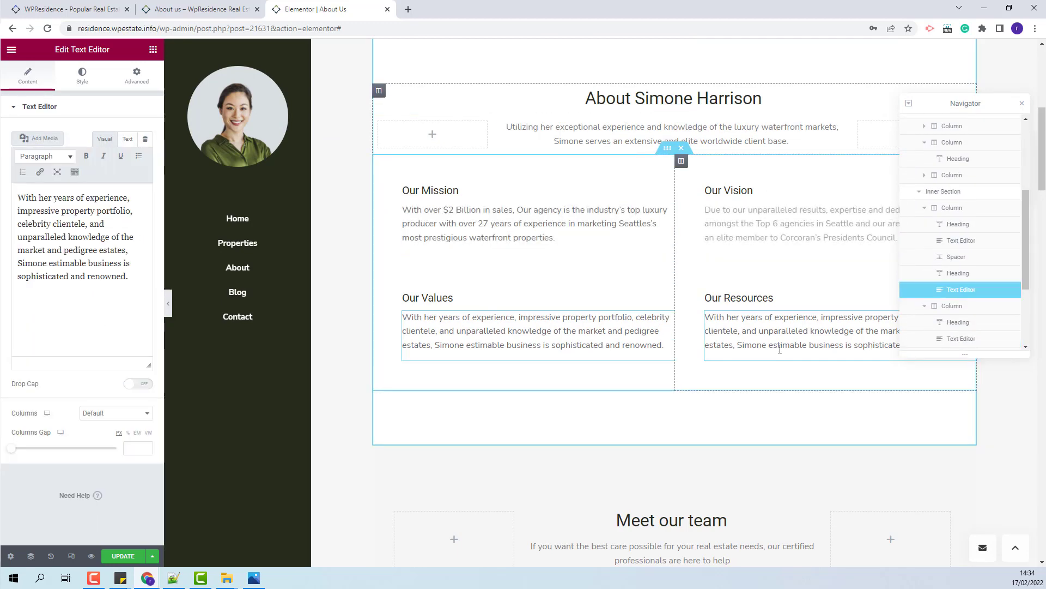
pyautogui.click(752, 339)
pyautogui.scroll(-1, 960, 262)
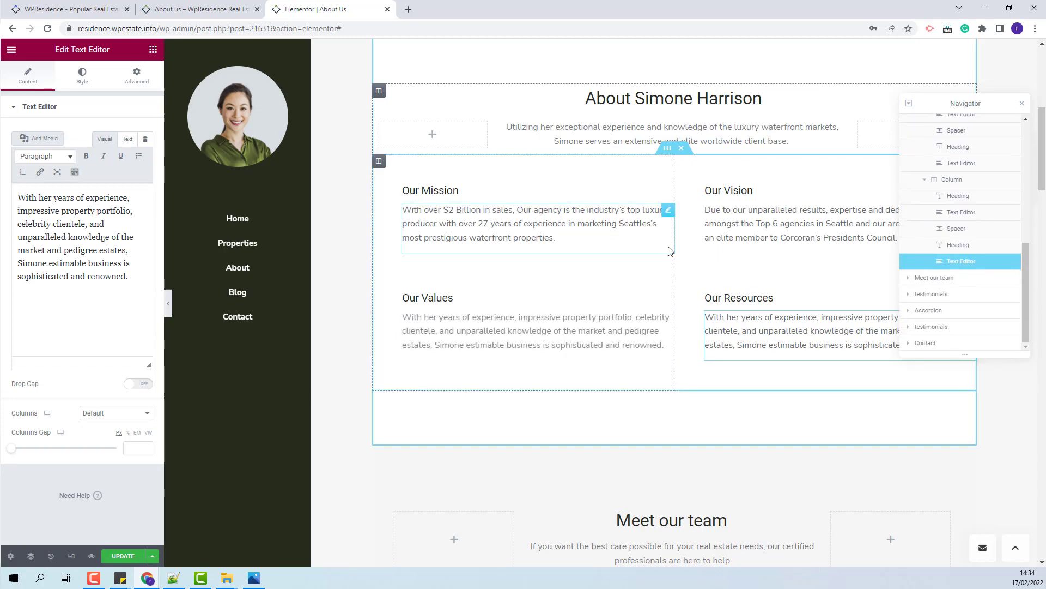
pyautogui.click(939, 278)
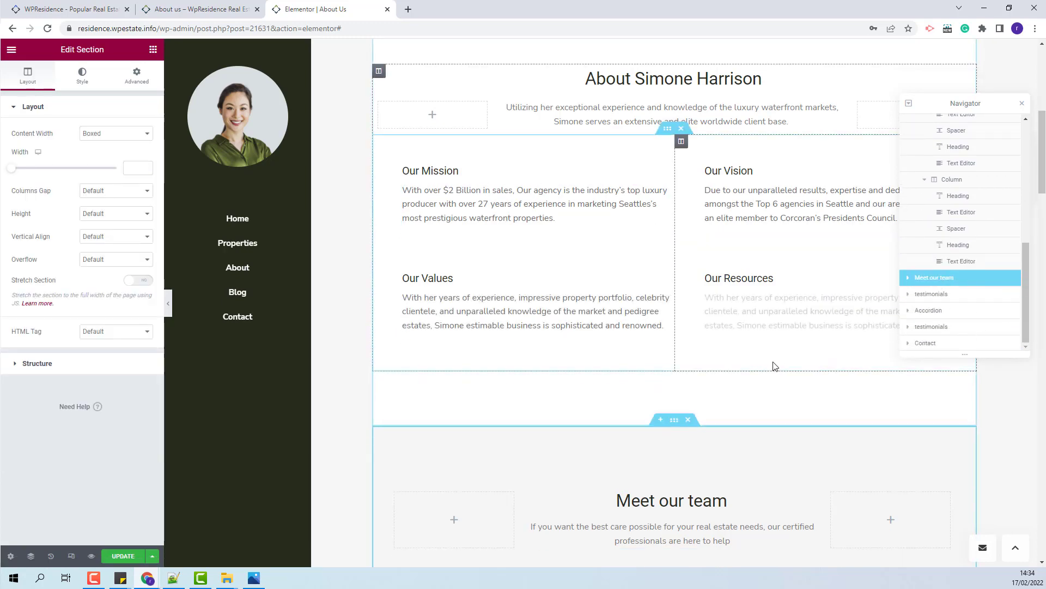
pyautogui.scroll(-5, 774, 365)
pyautogui.click(690, 376)
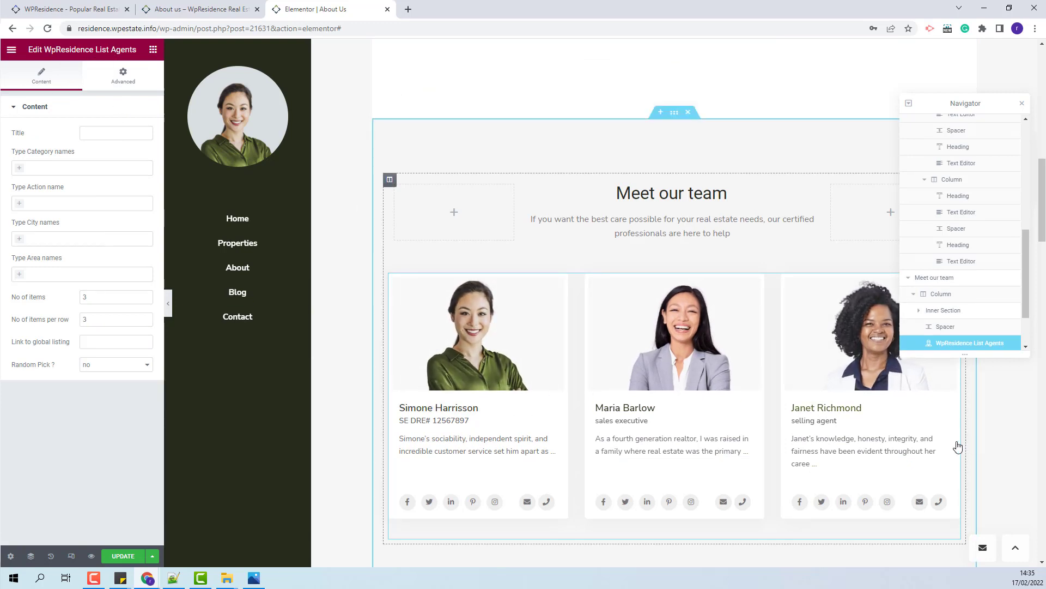
pyautogui.scroll(-2, 962, 305)
pyautogui.click(932, 294)
pyautogui.scroll(-2, 674, 271)
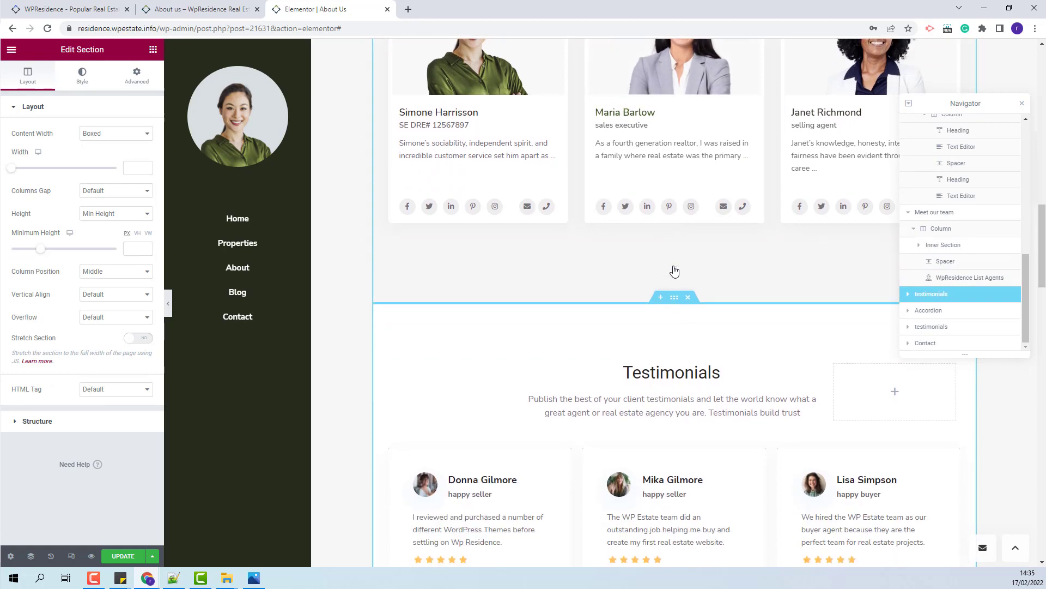
pyautogui.scroll(-2, 481, 412)
pyautogui.click(481, 412)
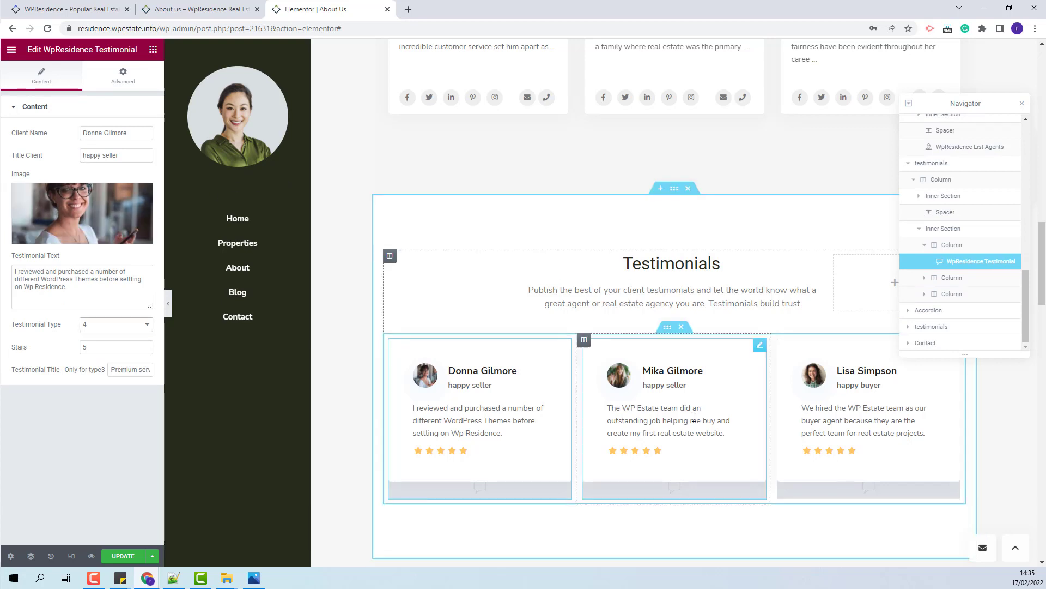
pyautogui.click(111, 326)
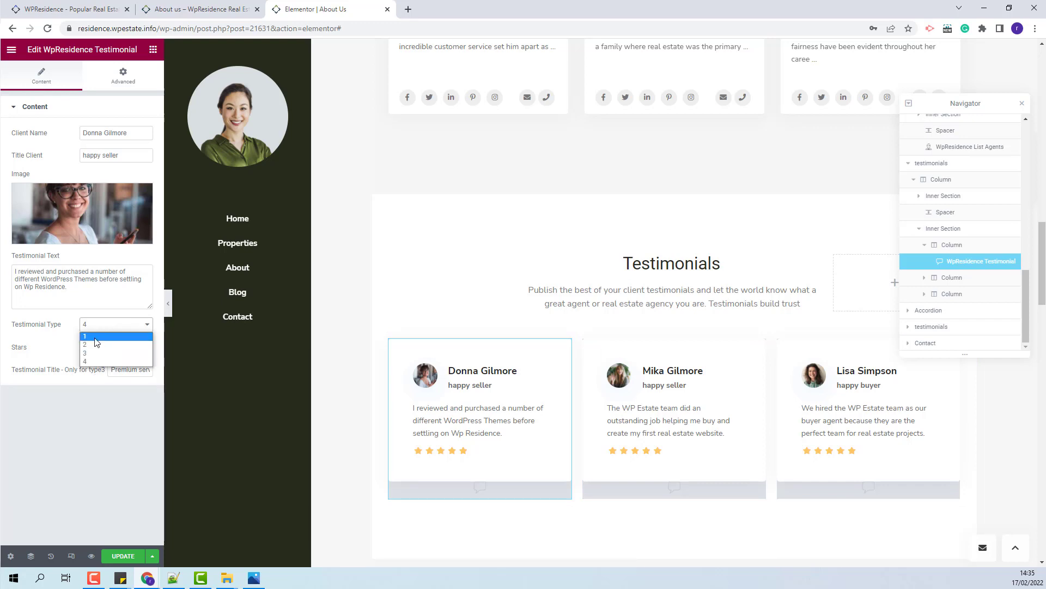
pyautogui.click(98, 336)
pyautogui.click(99, 331)
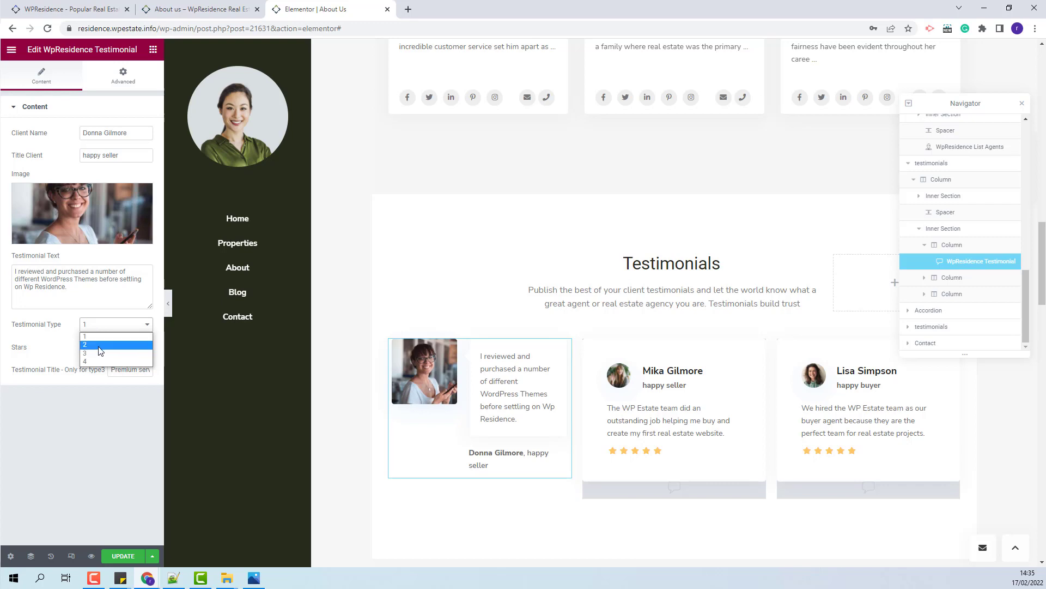
pyautogui.click(109, 344)
pyautogui.click(115, 326)
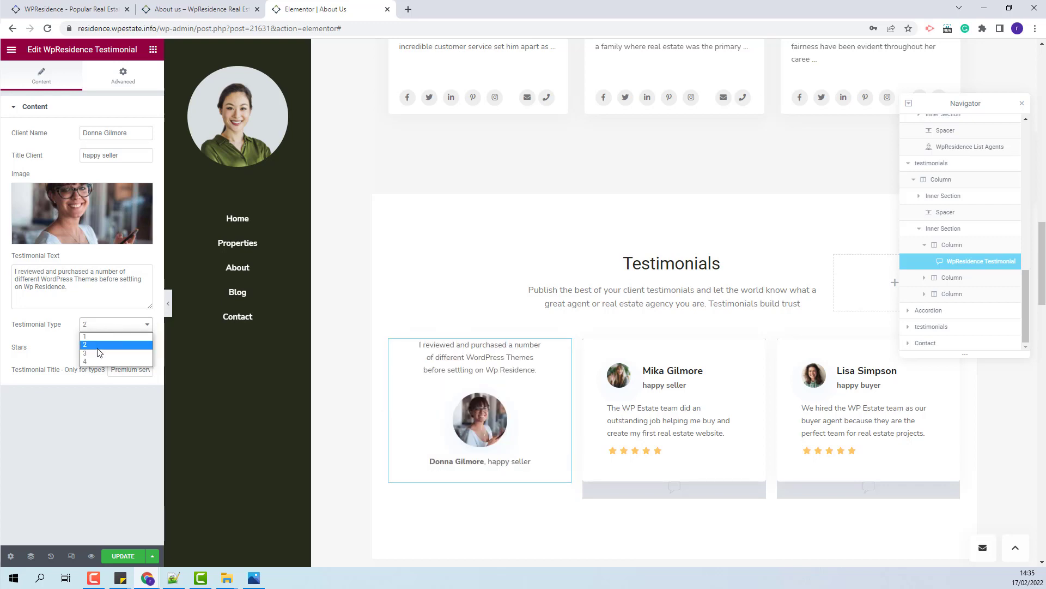
pyautogui.click(100, 352)
pyautogui.click(116, 326)
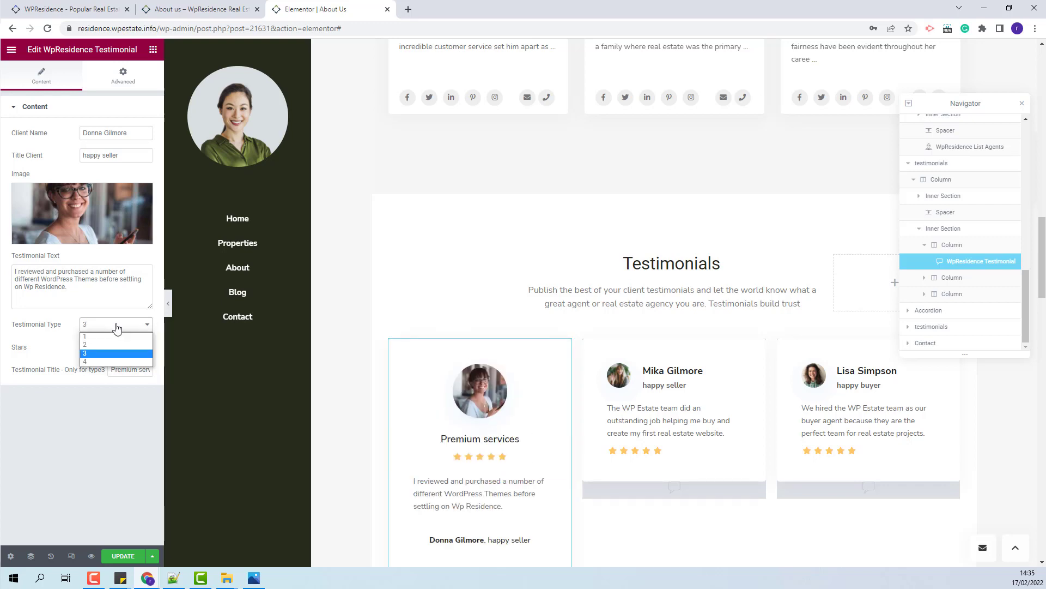
pyautogui.click(106, 361)
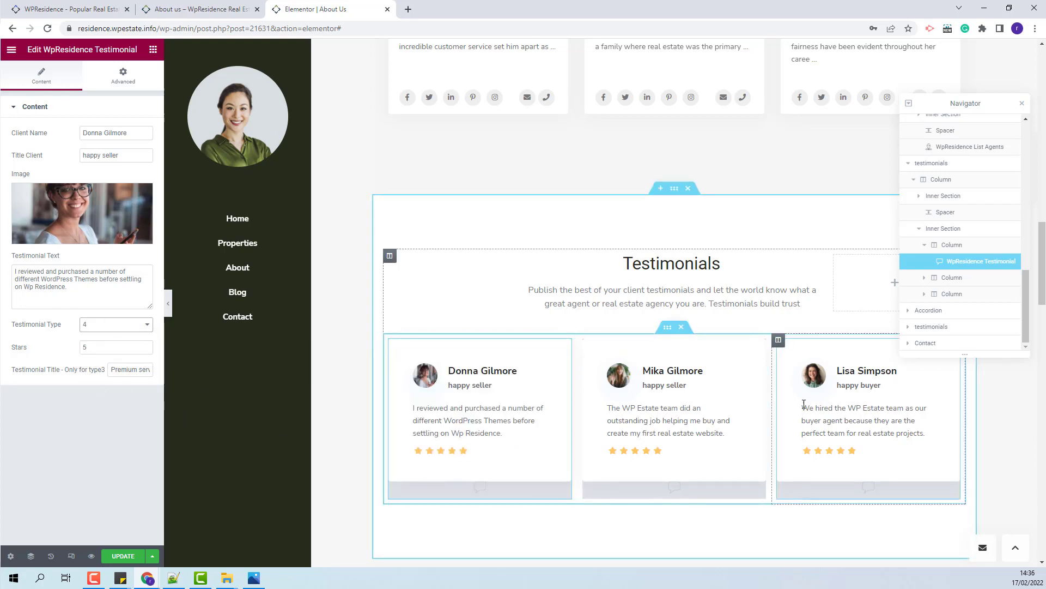
# Step: Compare the second and third testimonials' settings, then select the FAQ accordion section
pyautogui.click(724, 391)
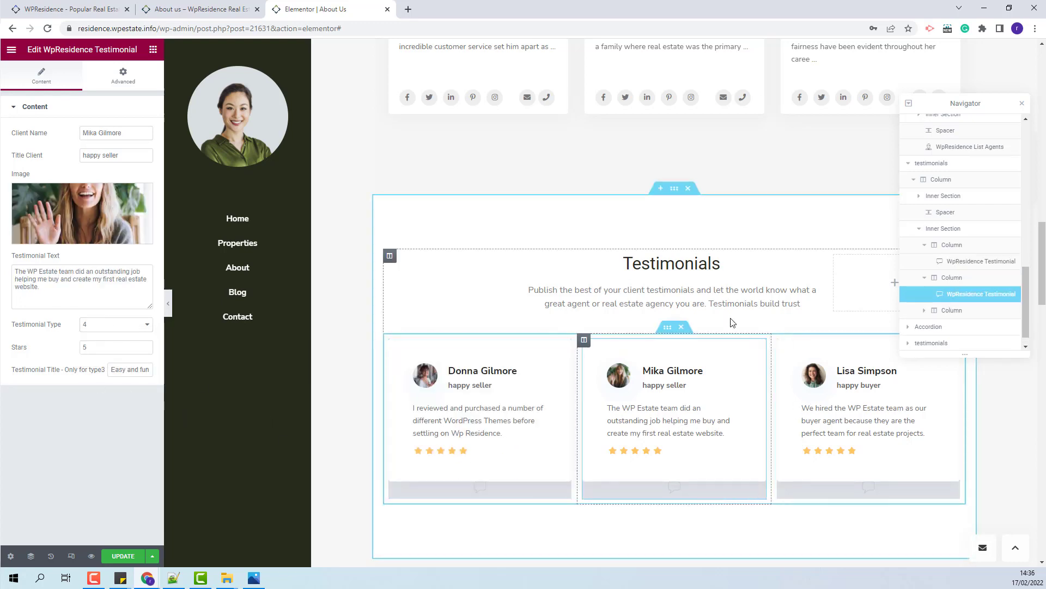
pyautogui.click(880, 408)
pyautogui.click(674, 188)
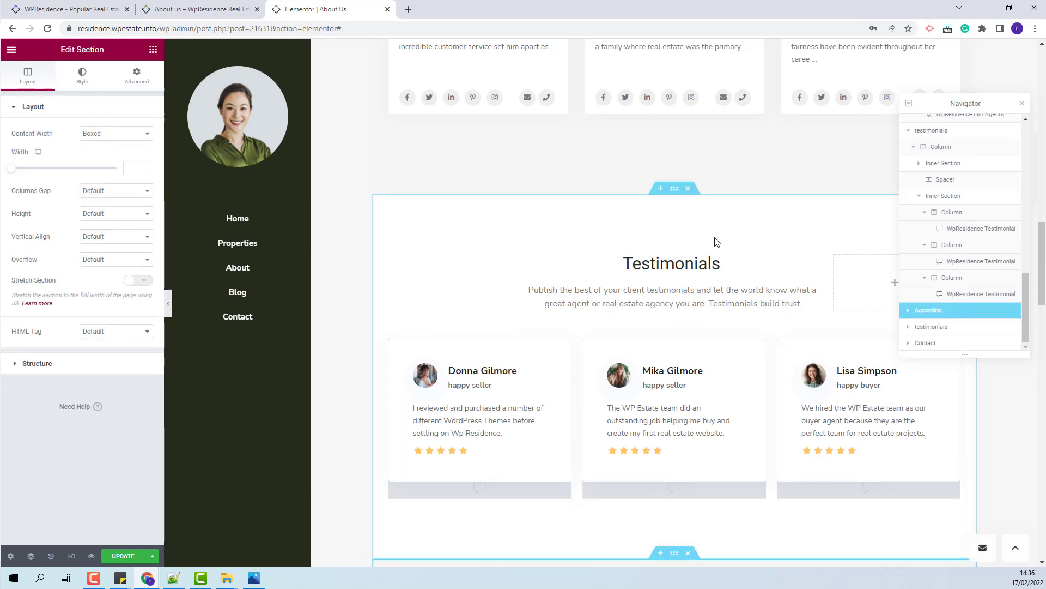
# Step: Select the right and left FAQ toggle lists and open the first FAQ item's text
pyautogui.scroll(-8, 714, 240)
pyautogui.click(741, 368)
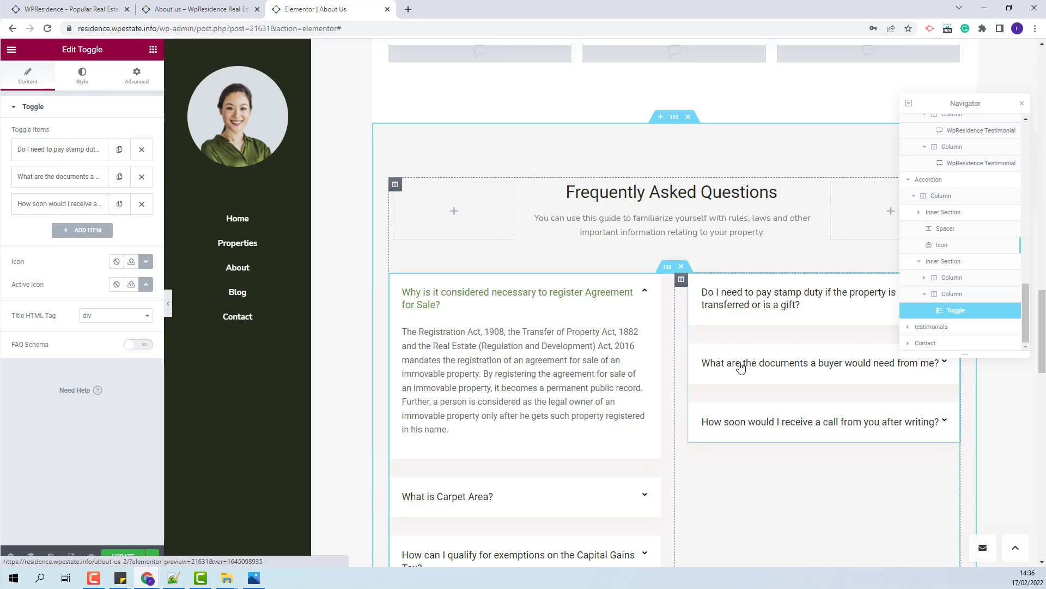
pyautogui.click(453, 349)
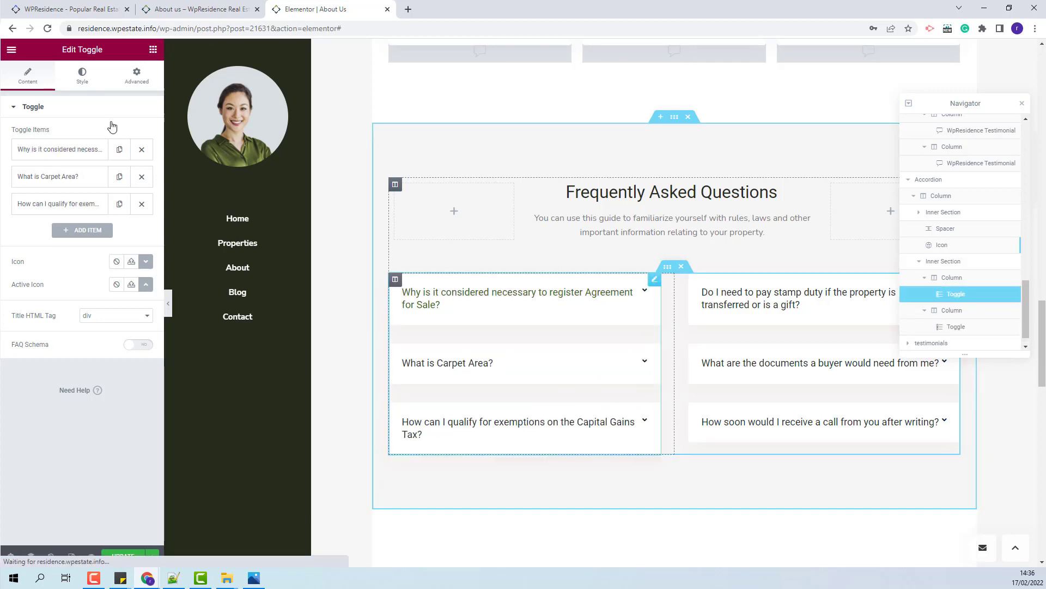
pyautogui.click(28, 153)
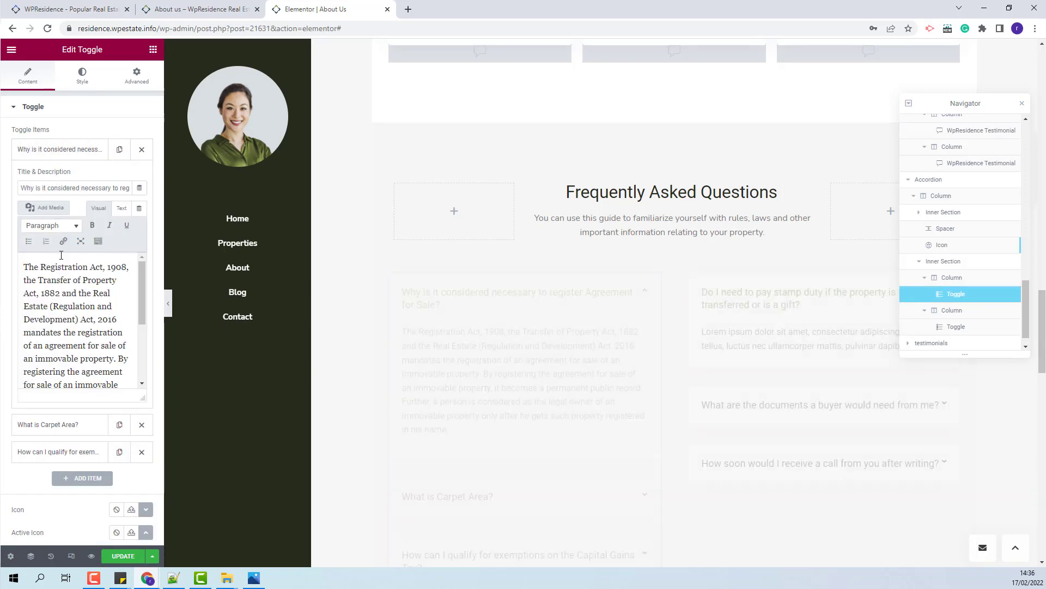
pyautogui.scroll(-3, 25, 382)
pyautogui.scroll(5, 34, 476)
# Step: Review the FAQ toggle's Title, Icon and Content style settings, then select the $100M counter
pyautogui.click(82, 76)
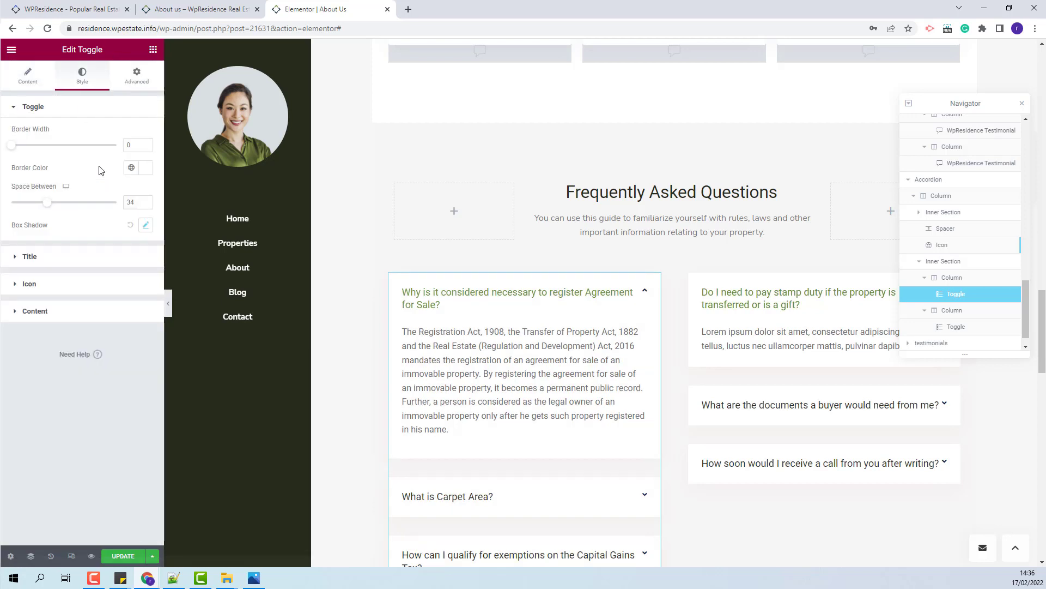
pyautogui.click(49, 256)
pyautogui.click(57, 335)
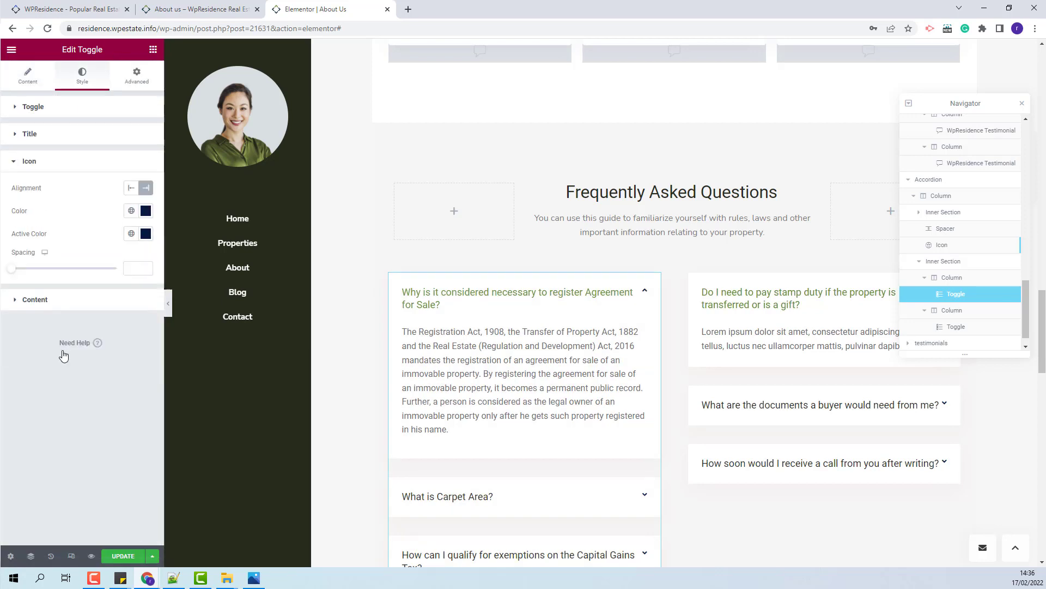
pyautogui.click(56, 299)
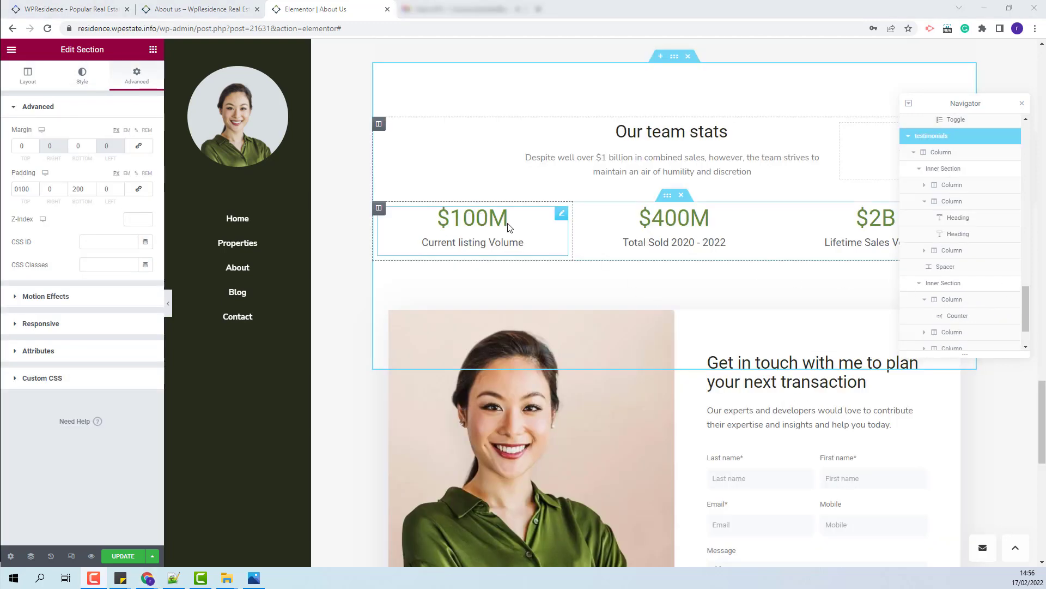
pyautogui.click(542, 243)
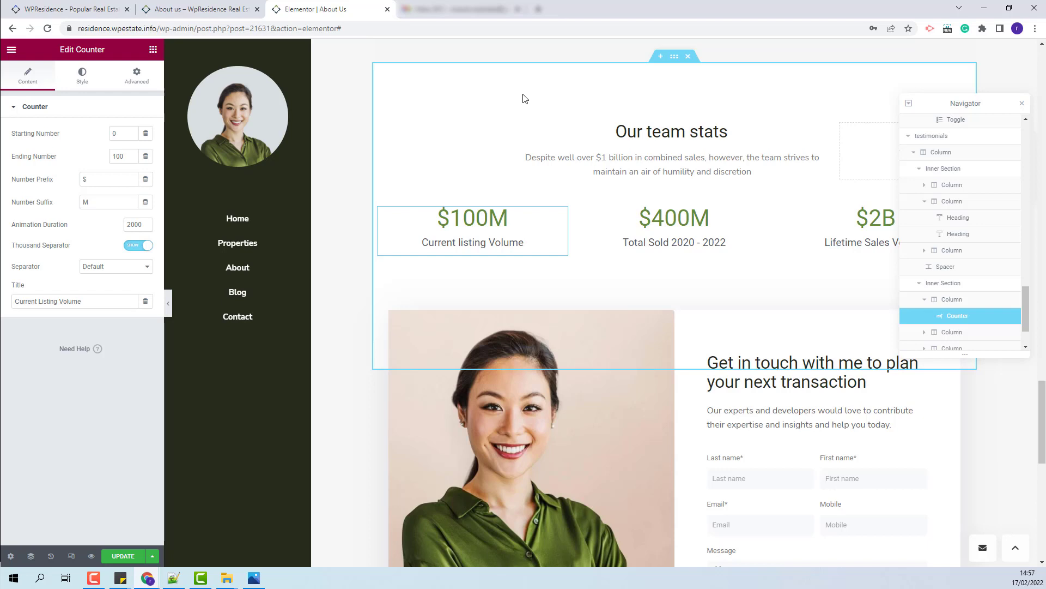
# Step: Select the Contact section, then its column and the inner section with the photo and form
pyautogui.scroll(-3, 600, 142)
pyautogui.click(662, 181)
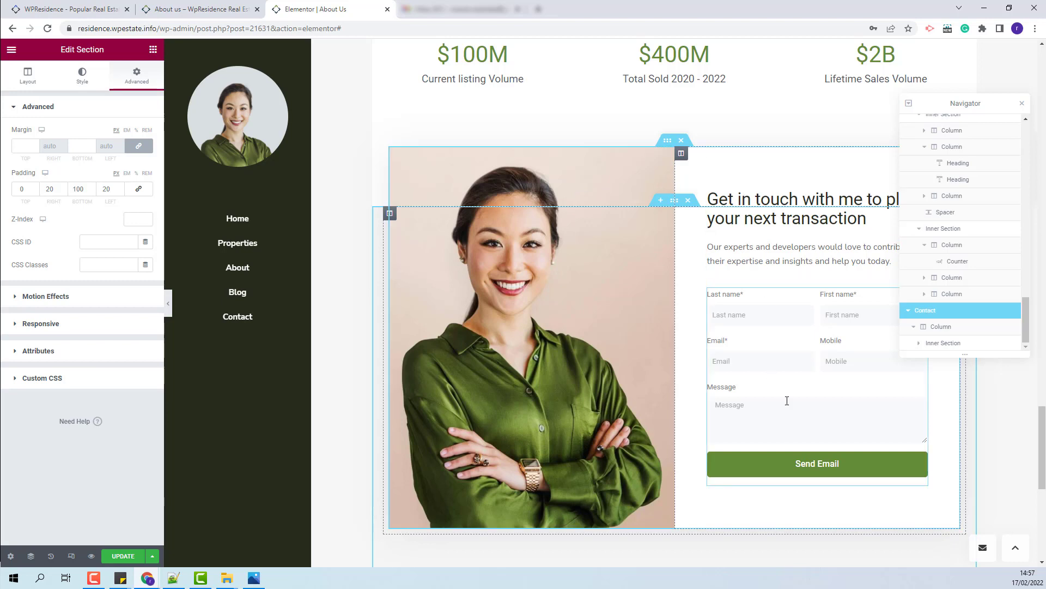
pyautogui.click(946, 328)
pyautogui.click(948, 344)
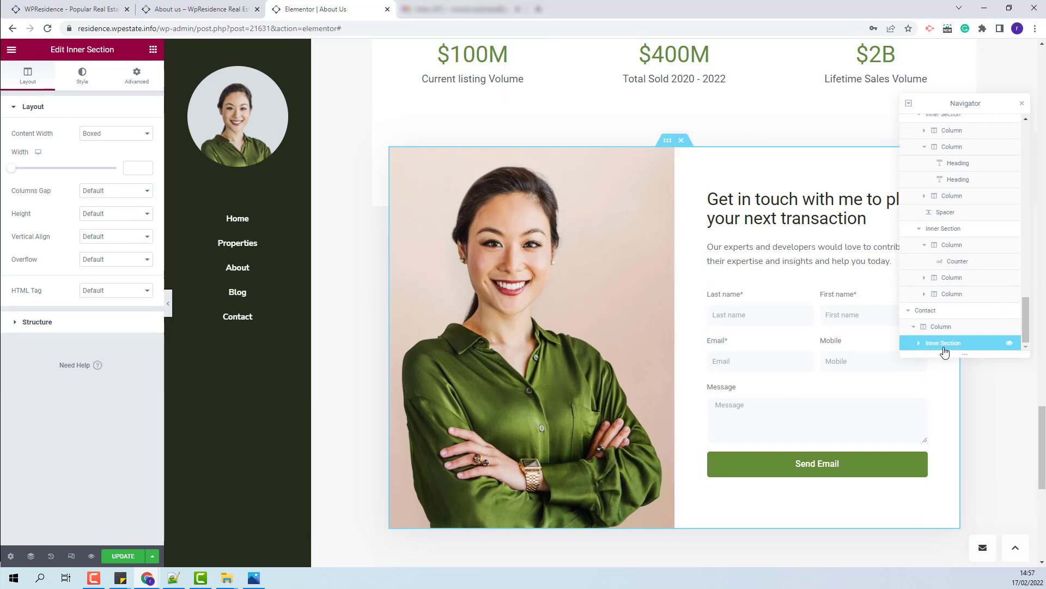
# Step: Try top margins of -123 and then -110 on the contact inner section
pyautogui.click(132, 81)
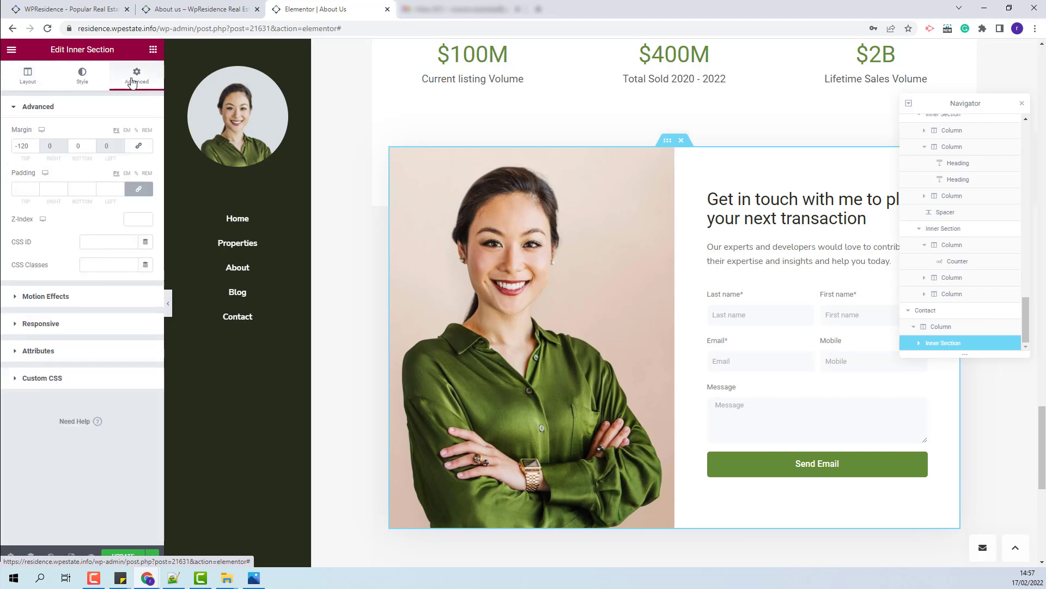
pyautogui.click(35, 149)
pyautogui.click(35, 149)
pyautogui.click(35, 149)
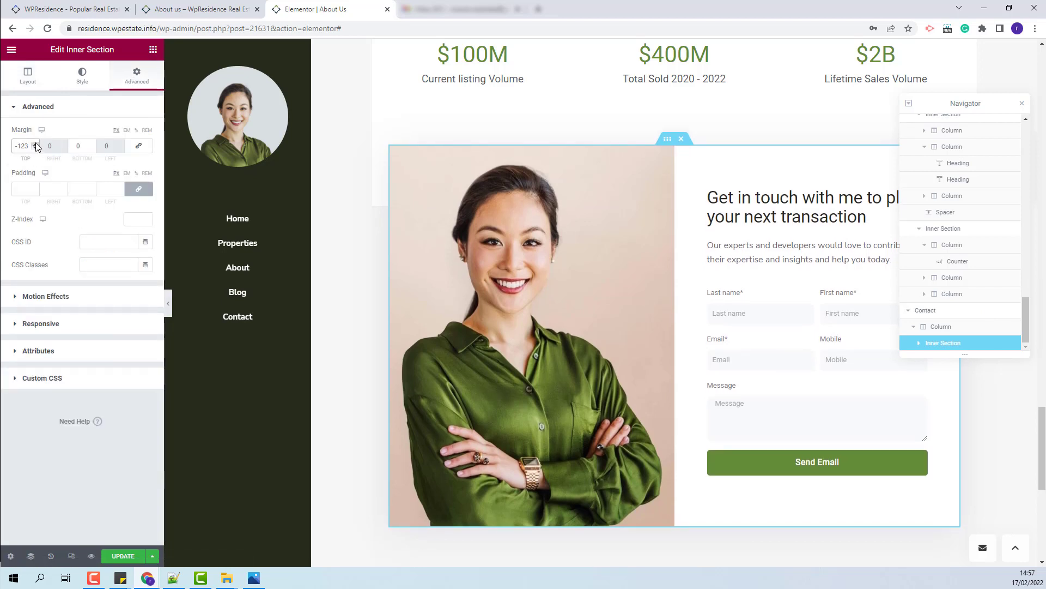
pyautogui.click(35, 142)
pyautogui.click(35, 142)
pyautogui.click(35, 142)
pyautogui.click(35, 143)
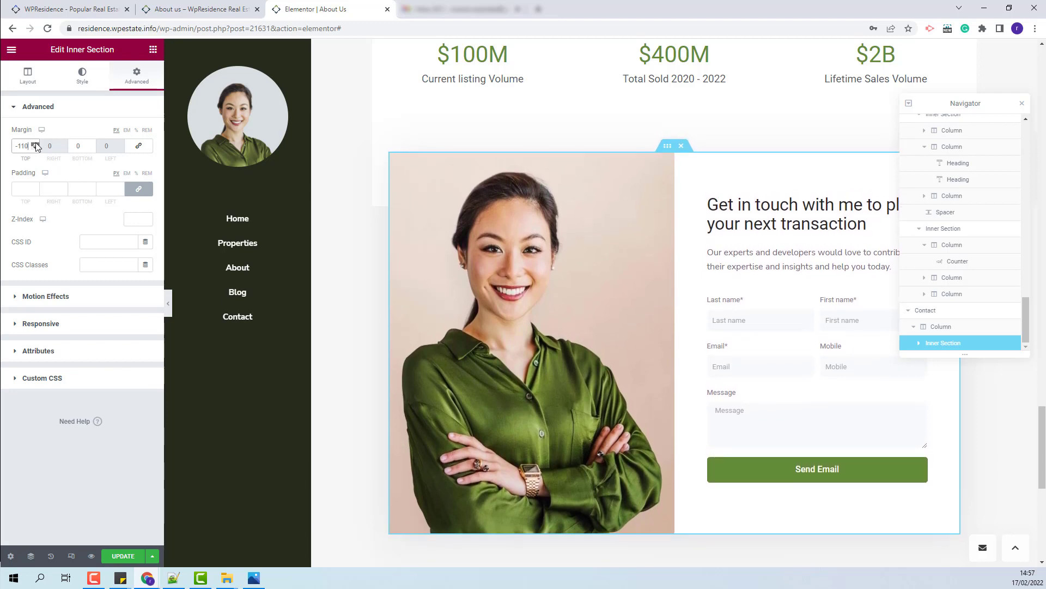
# Step: Bring the inner section's top margin back to -120 and select the photo column
pyautogui.click(35, 149)
pyautogui.click(35, 148)
pyautogui.click(35, 149)
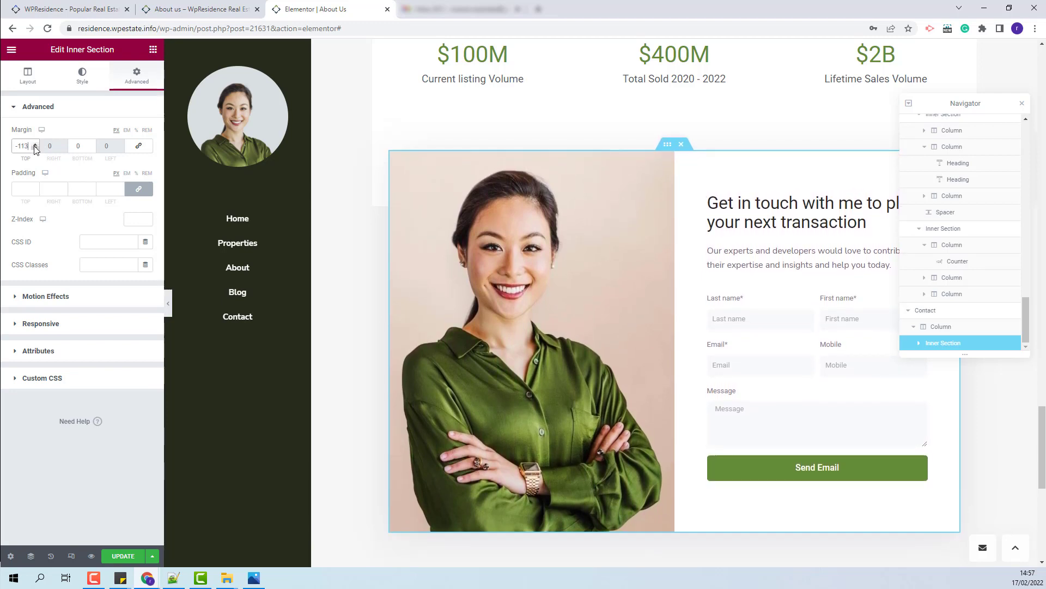
pyautogui.click(35, 149)
pyautogui.click(34, 149)
pyautogui.click(35, 149)
pyautogui.click(34, 148)
pyautogui.click(35, 148)
pyautogui.click(35, 149)
pyautogui.click(35, 149)
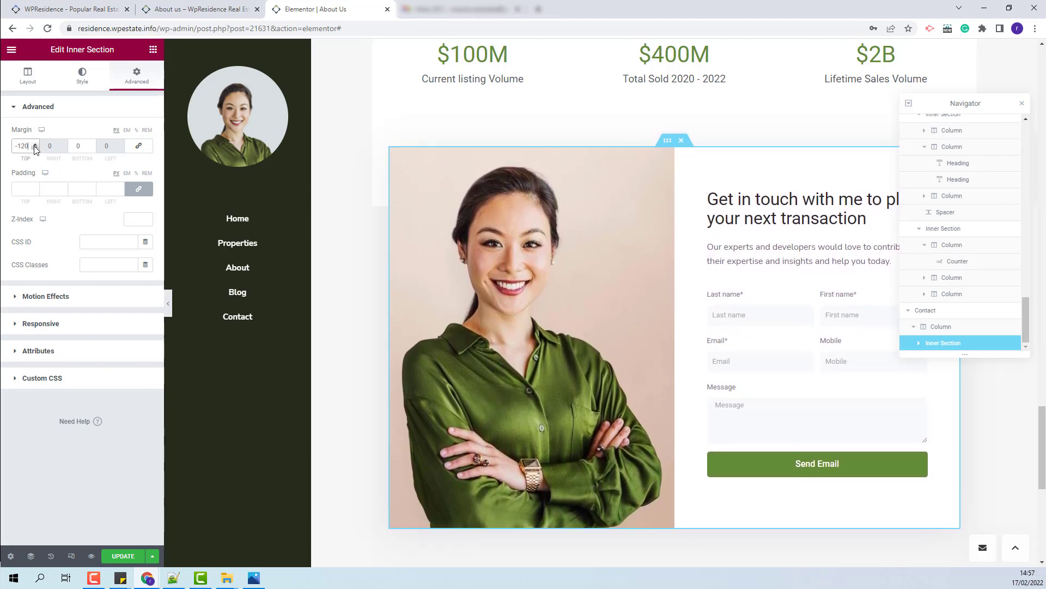
pyautogui.click(951, 327)
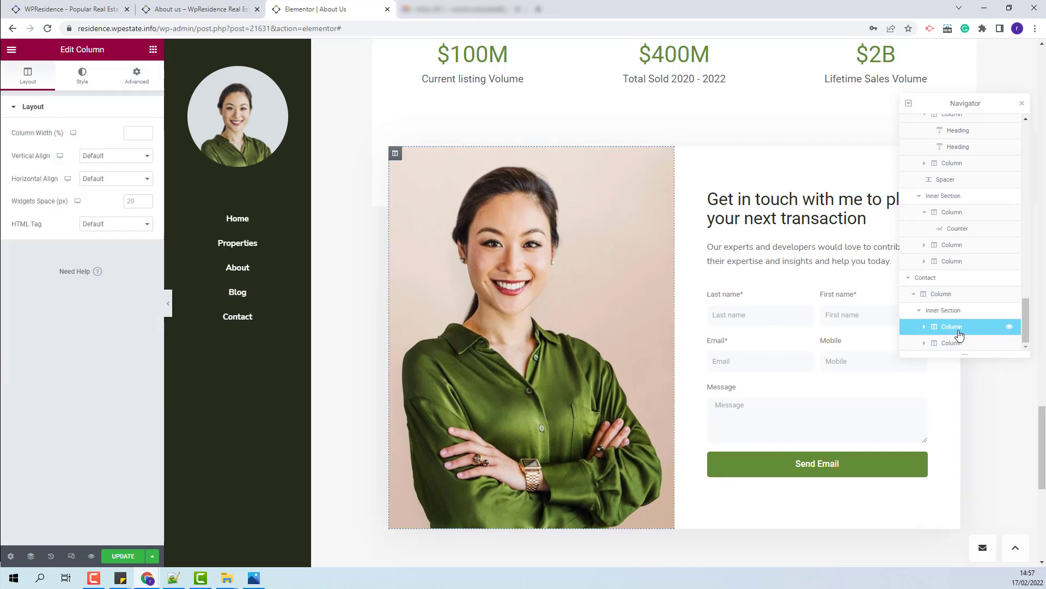
# Step: Check the photo column's background, then open the contact form widget and inspect its Last name field
pyautogui.click(83, 75)
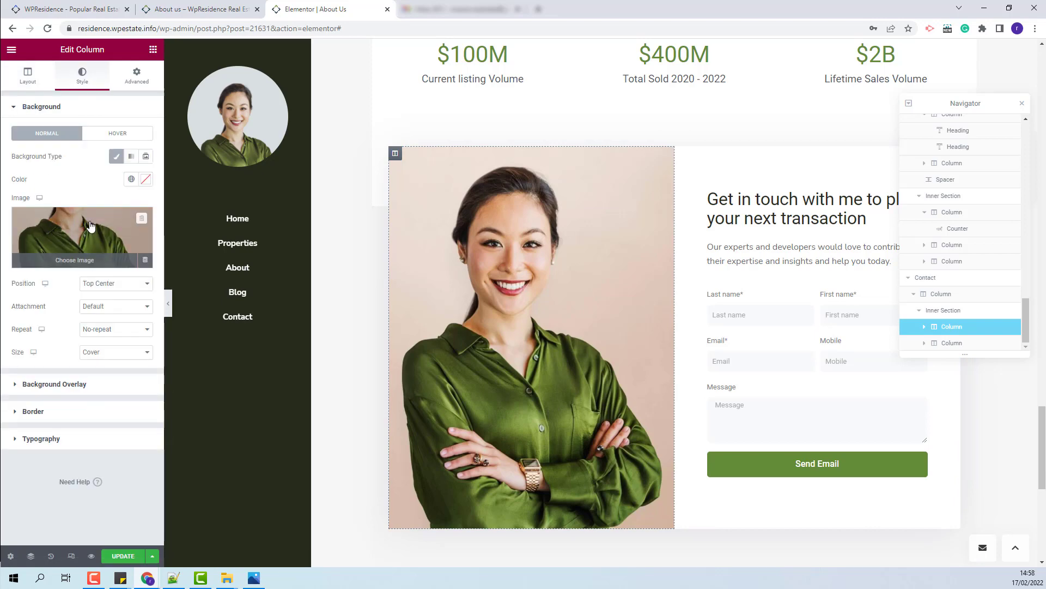
pyautogui.click(952, 343)
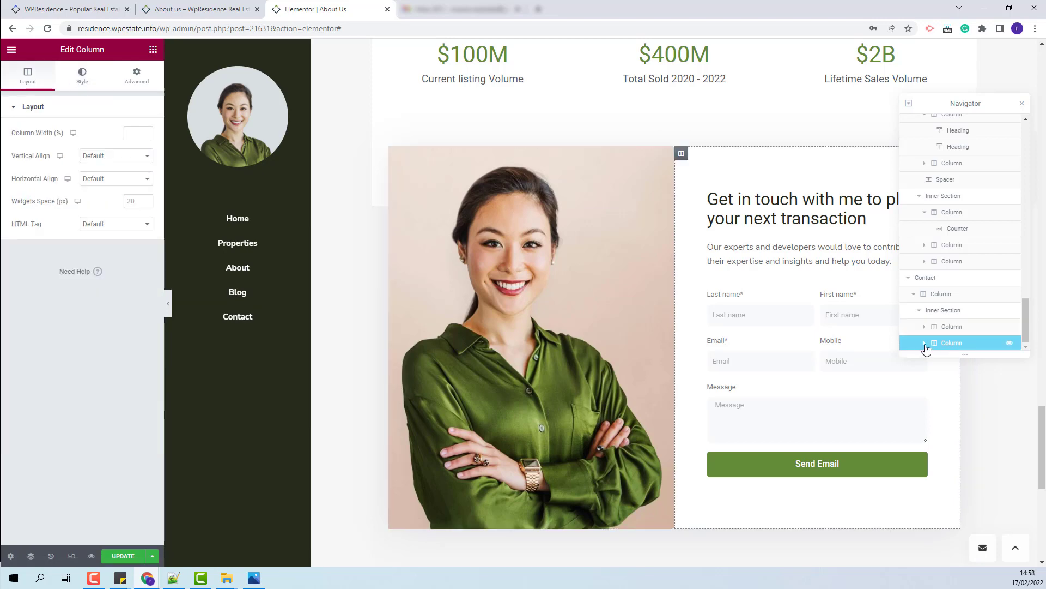
pyautogui.click(925, 343)
pyautogui.click(959, 343)
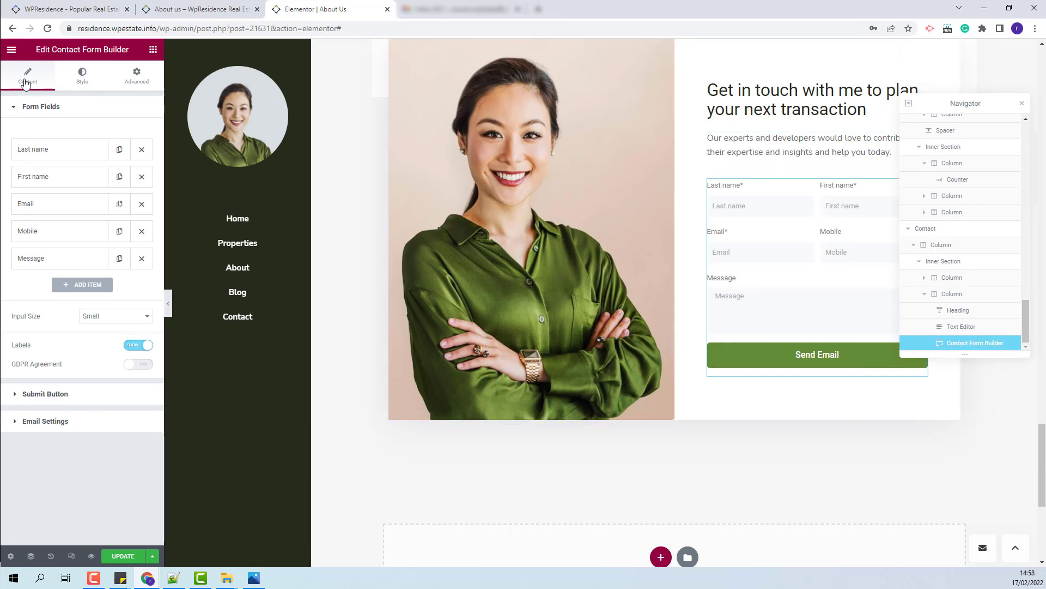
pyautogui.click(48, 155)
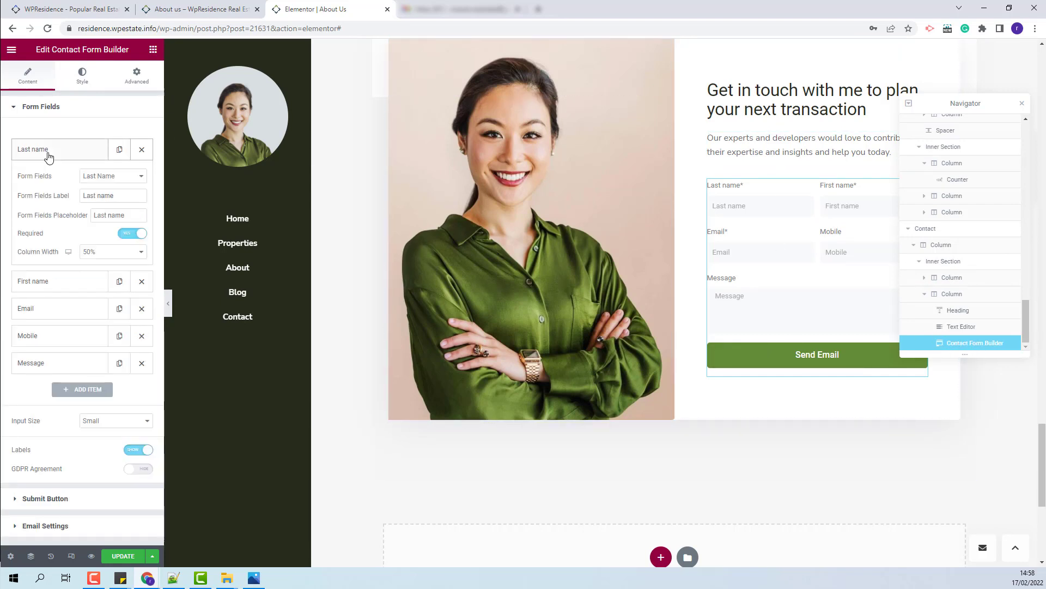
pyautogui.click(48, 153)
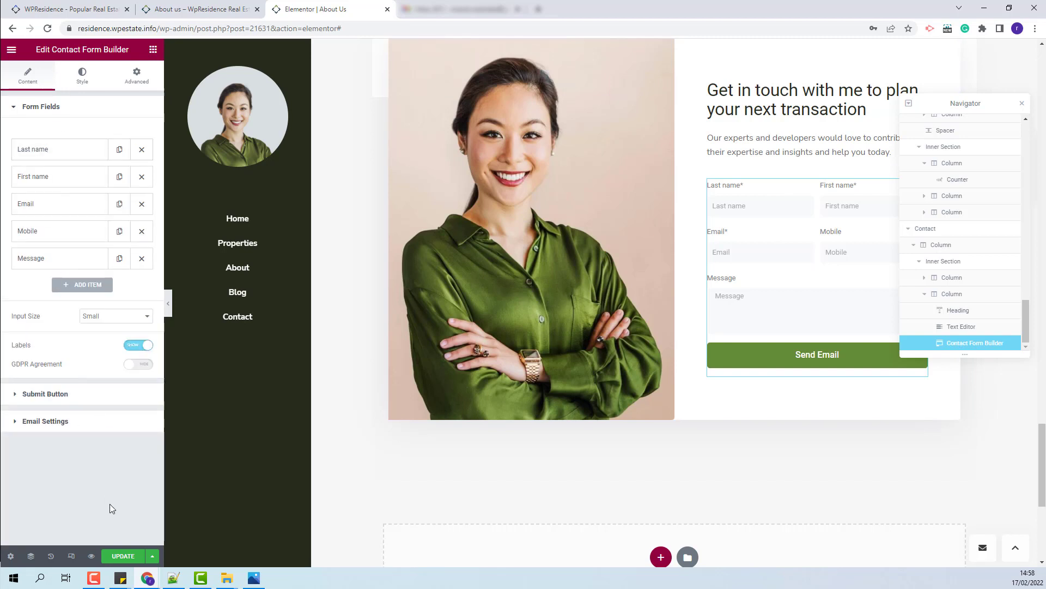
pyautogui.scroll(-4, 856, 426)
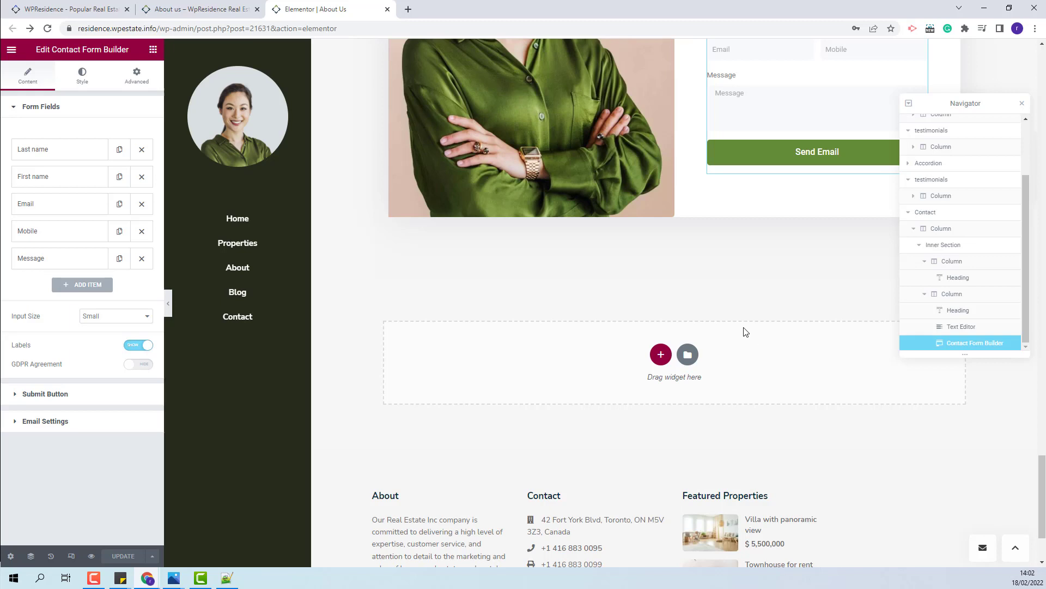
# Step: Set the About Us page layout to Elementor Full Width in Page Settings
pyautogui.click(11, 556)
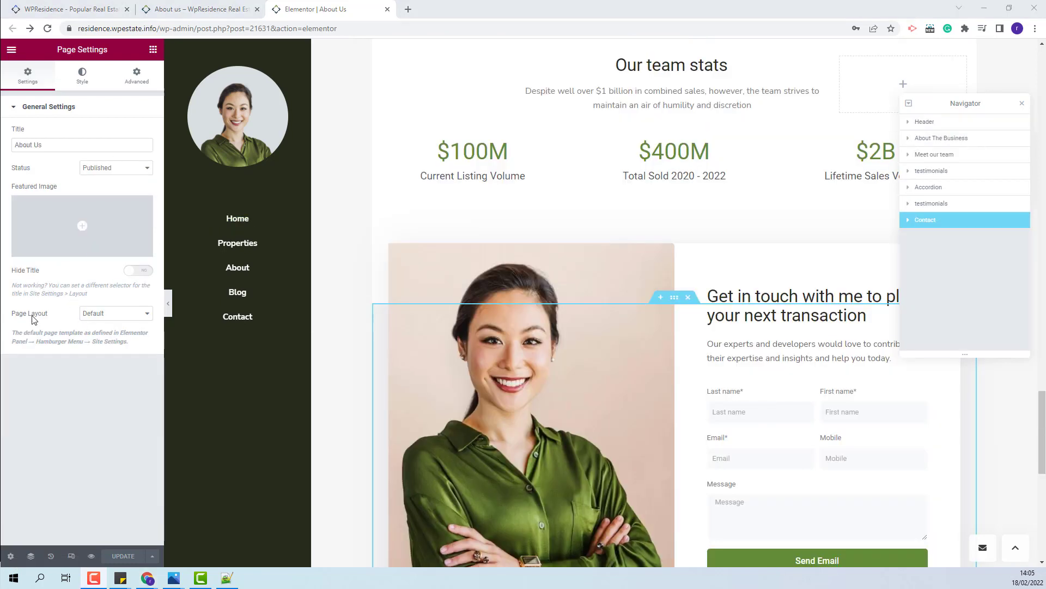
pyautogui.click(106, 314)
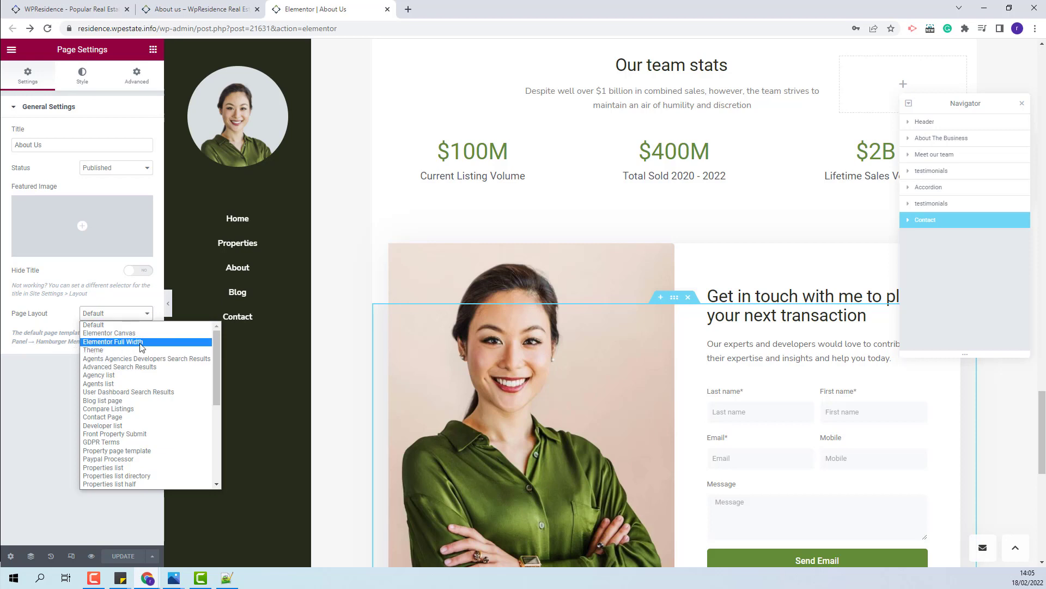
pyautogui.click(117, 342)
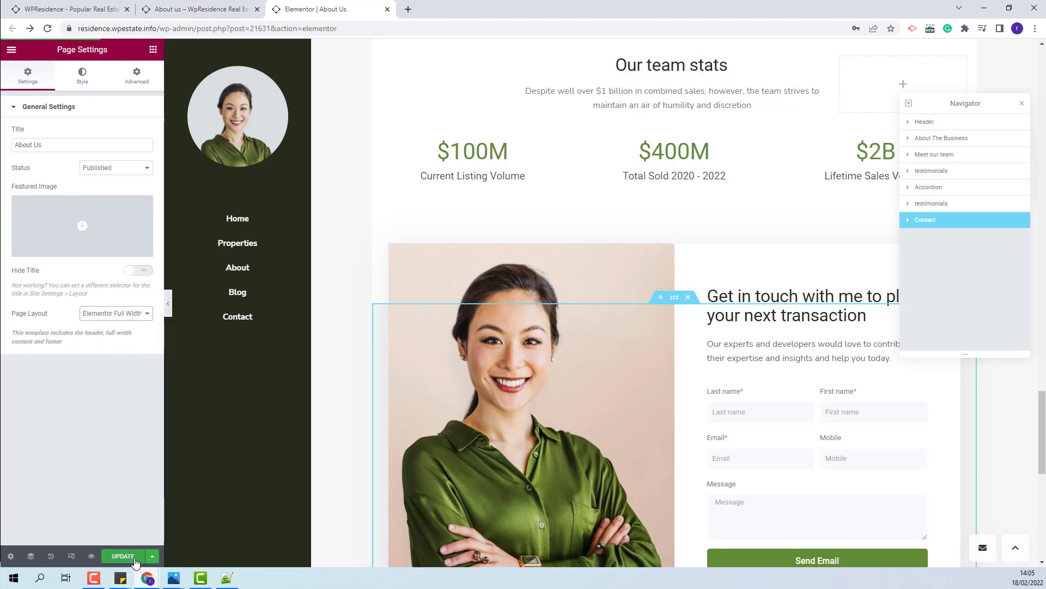